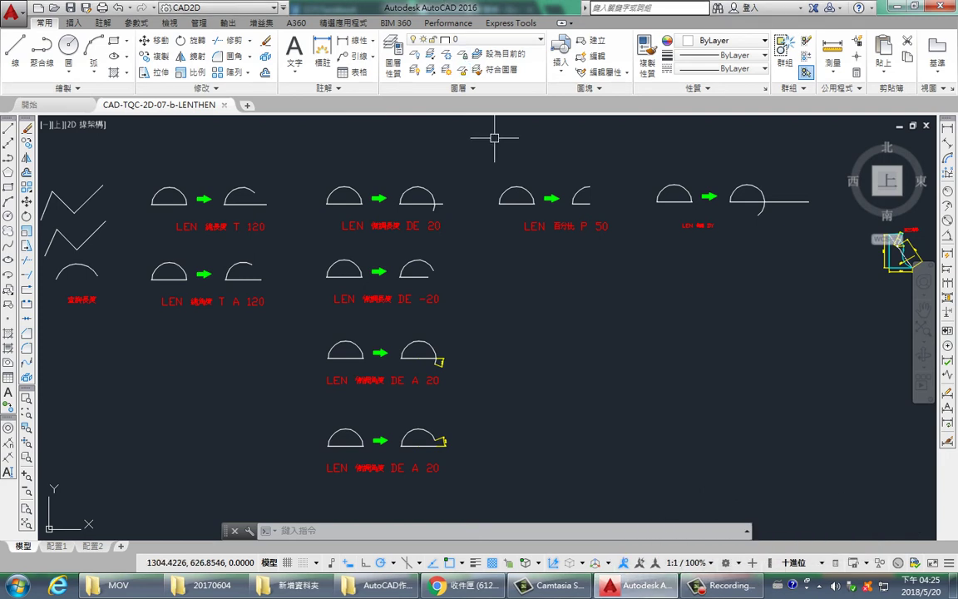
# Pan and zoom in on the two zigzag lines and the 查詢長度 arc at the left.
pyautogui.moveTo(133, 215); pyautogui.dragTo(256, 266, button='middle')
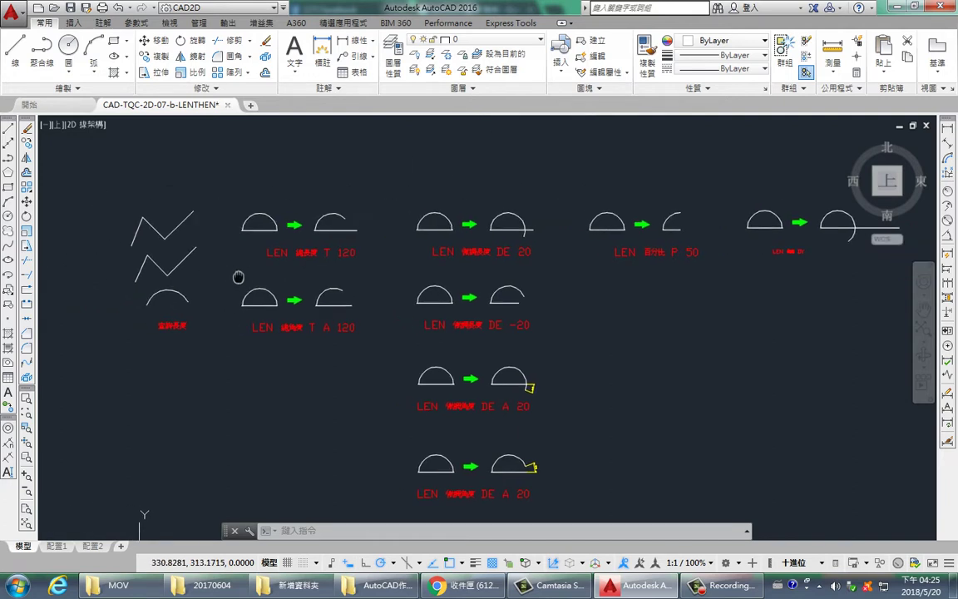
pyautogui.scroll(2, 192, 280)
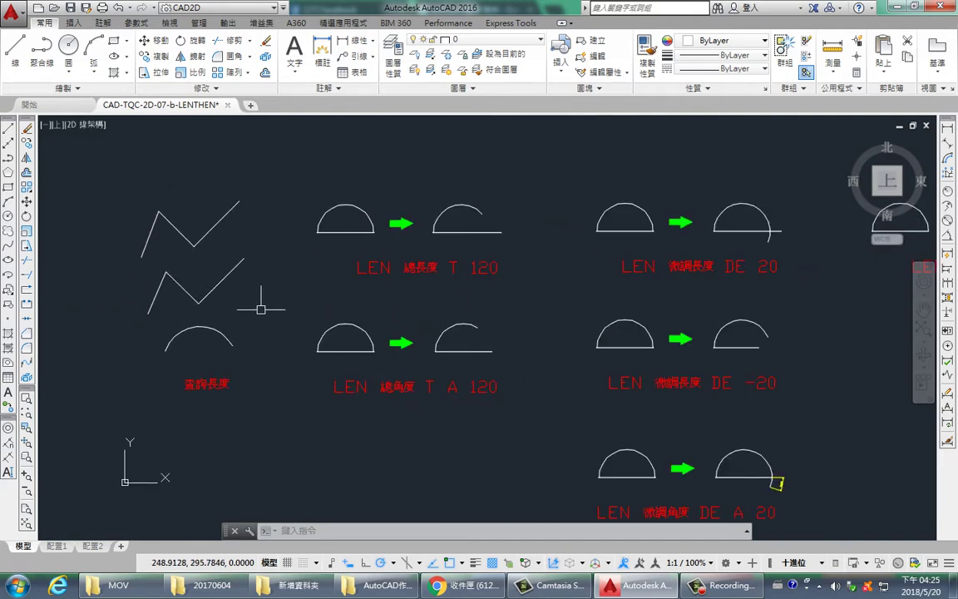
pyautogui.scroll(2, 241, 274)
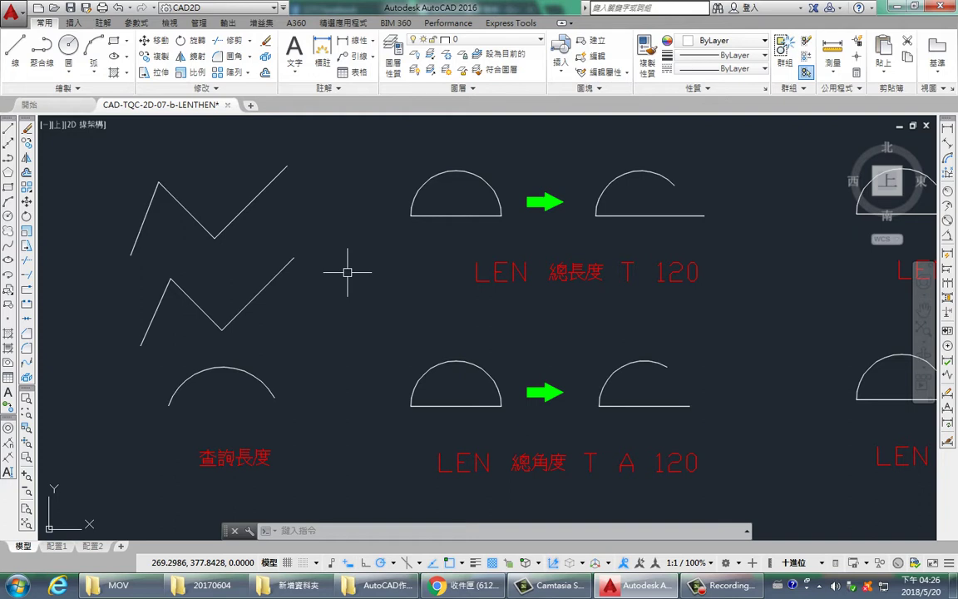
pyautogui.moveTo(203, 253); pyautogui.dragTo(225, 284, button='middle')
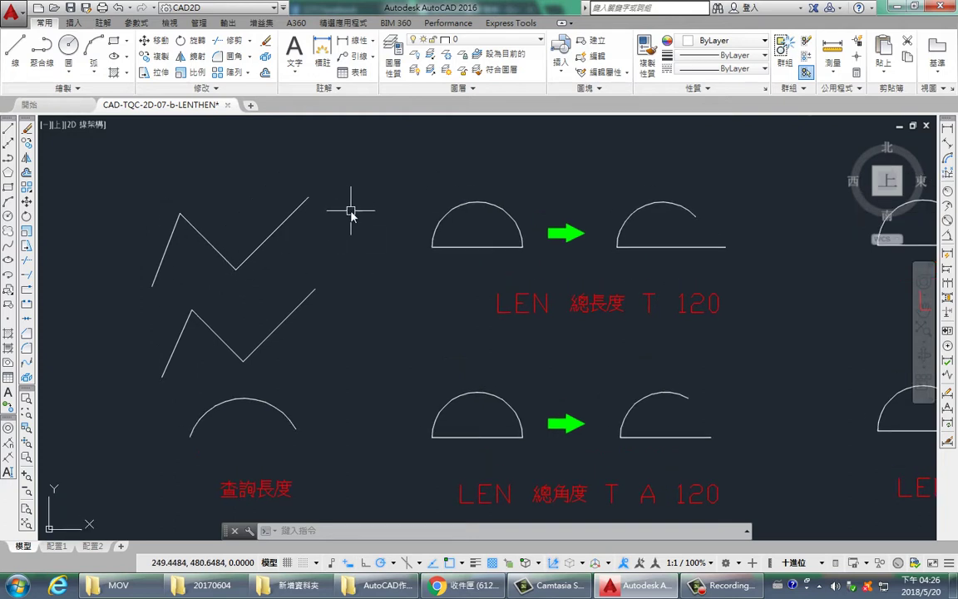
# Query the upper zigzag's right segment with LEN, reading a length of 112.7520.
pyautogui.write('LEN')
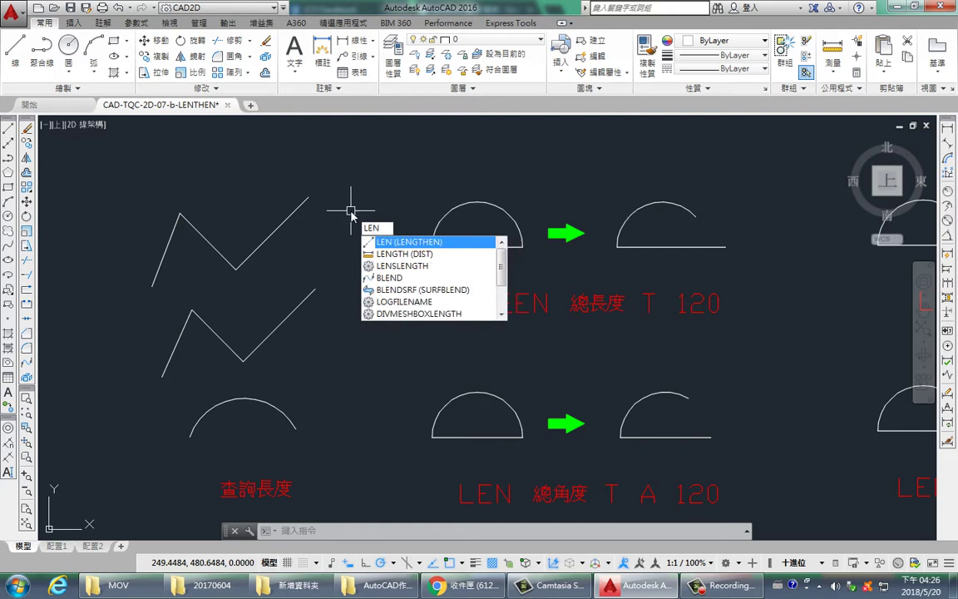
pyautogui.press('Return')
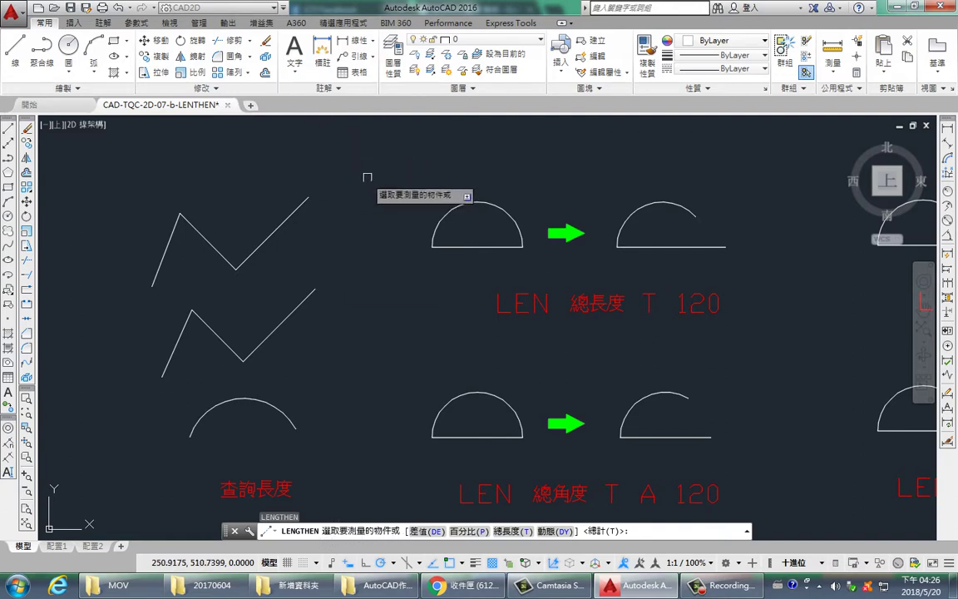
pyautogui.moveTo(363, 176); pyautogui.dragTo(389, 162, button='middle')
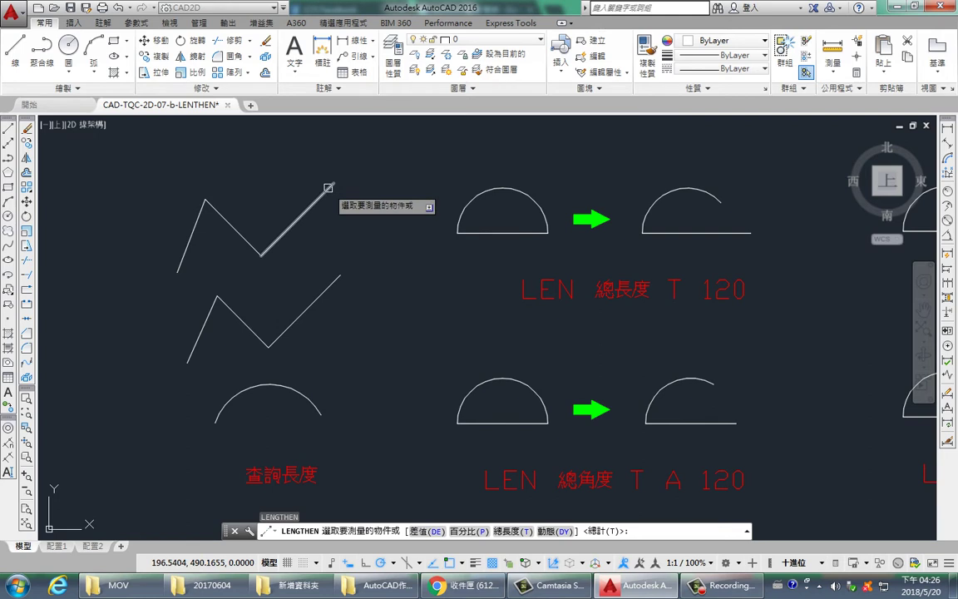
pyautogui.click(329, 187)
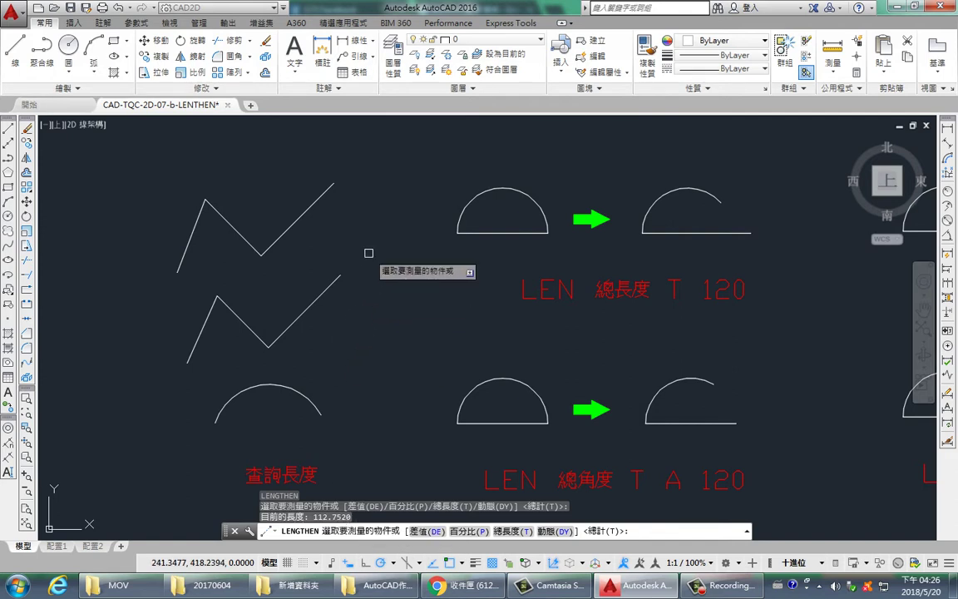
pyautogui.press('Escape')
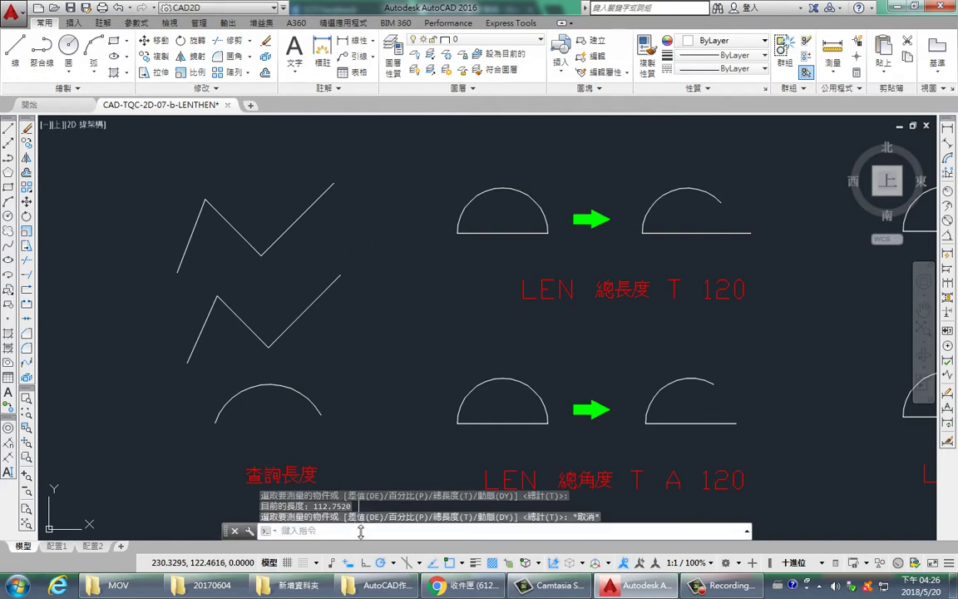
# Copy the 112.7520 length value from the enlarged command history.
pyautogui.moveTo(361, 533); pyautogui.dragTo(366, 485)
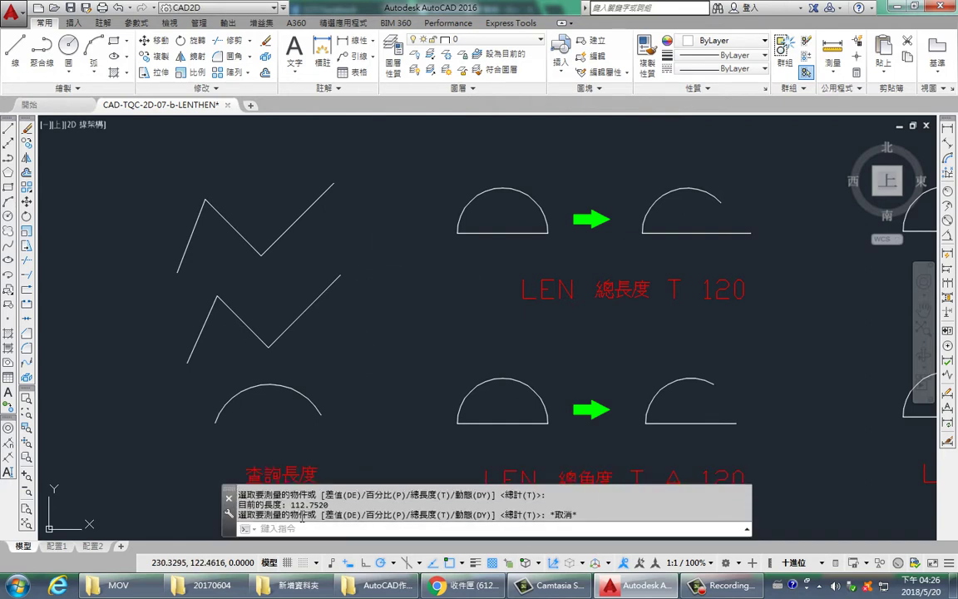
pyautogui.moveTo(290, 505); pyautogui.dragTo(333, 506)
pyautogui.rightClick(317, 509)
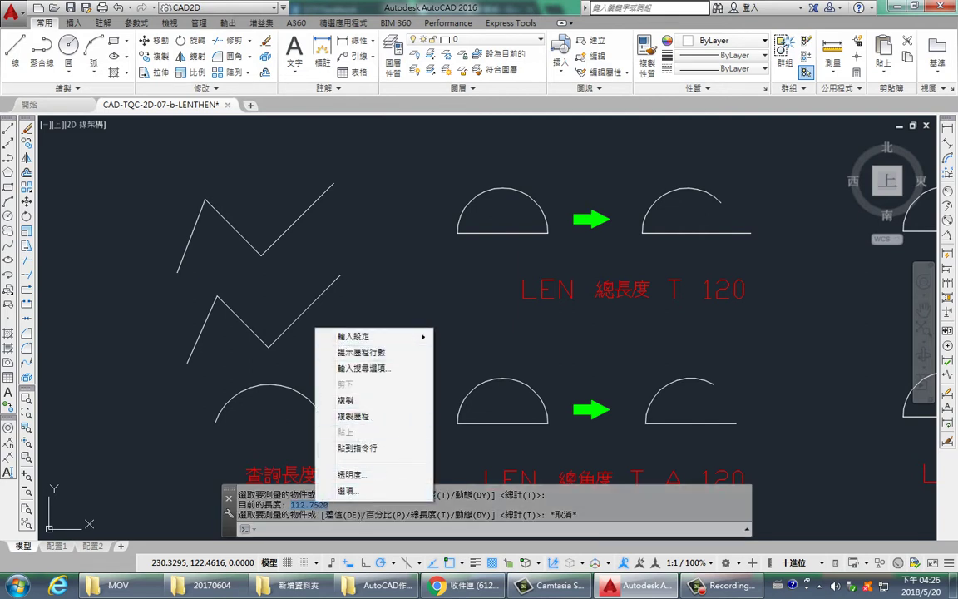
pyautogui.click(338, 514)
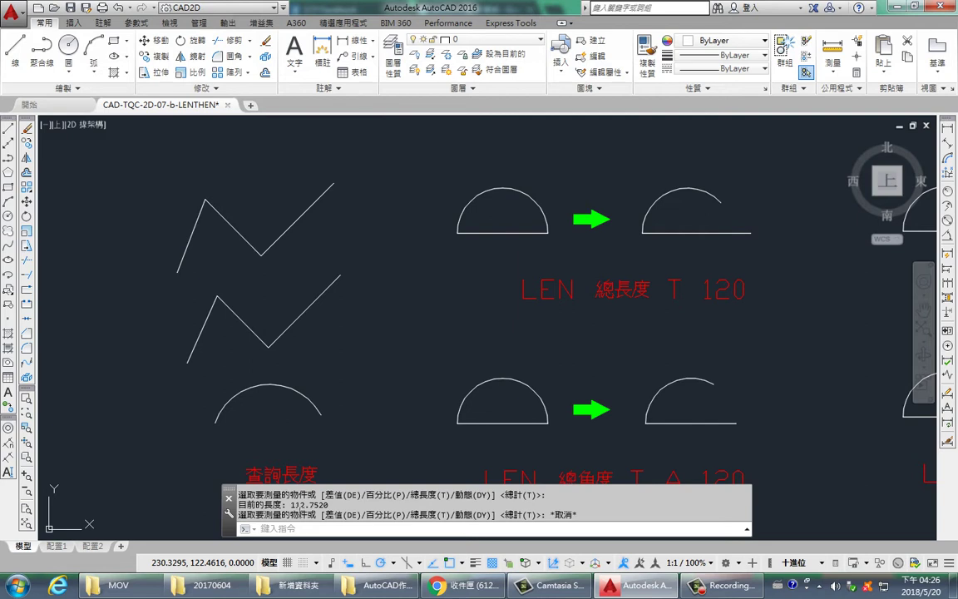
pyautogui.doubleClick(295, 504)
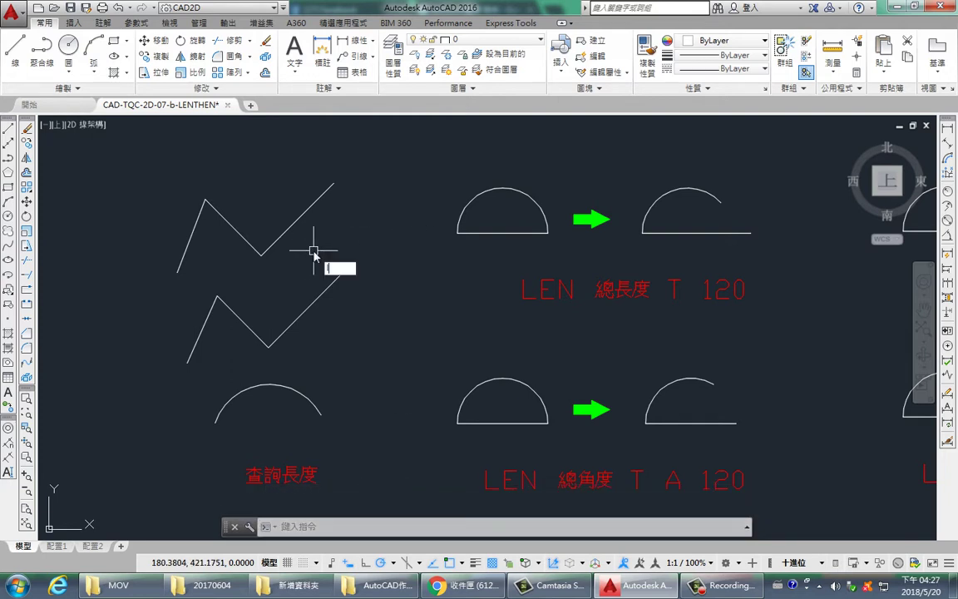
# Query the upper zigzag (112.7520), lower zigzag (274.1113) and arc (149.4171, 132°) with LENGTHEN.
pyautogui.write('len')
pyautogui.press('Return')
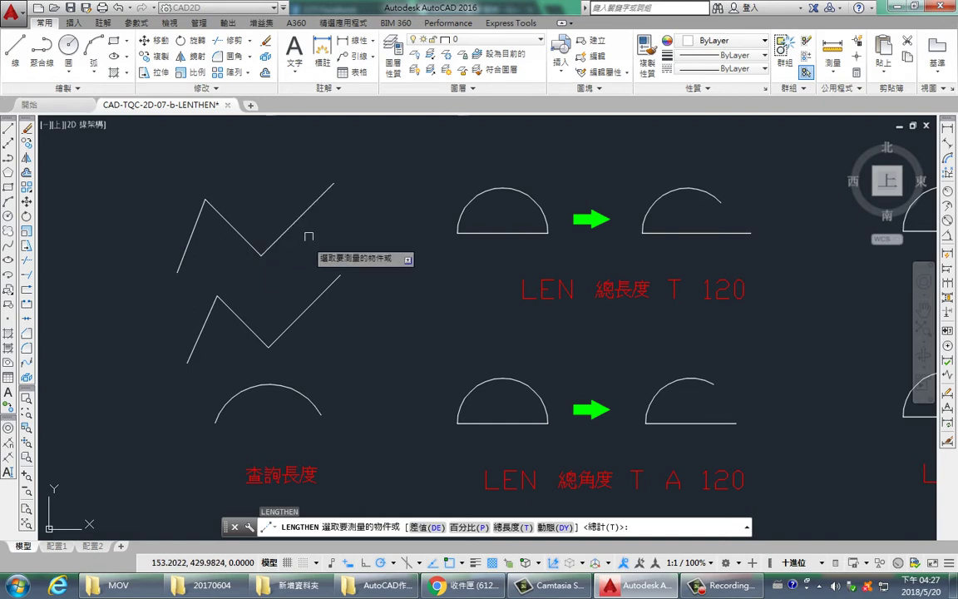
pyautogui.click(314, 203)
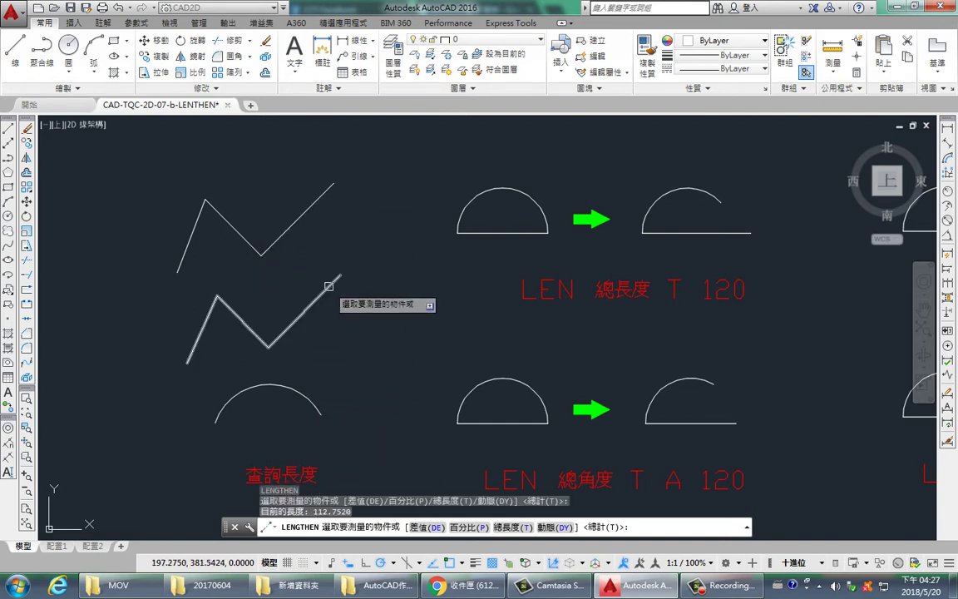
pyautogui.click(311, 304)
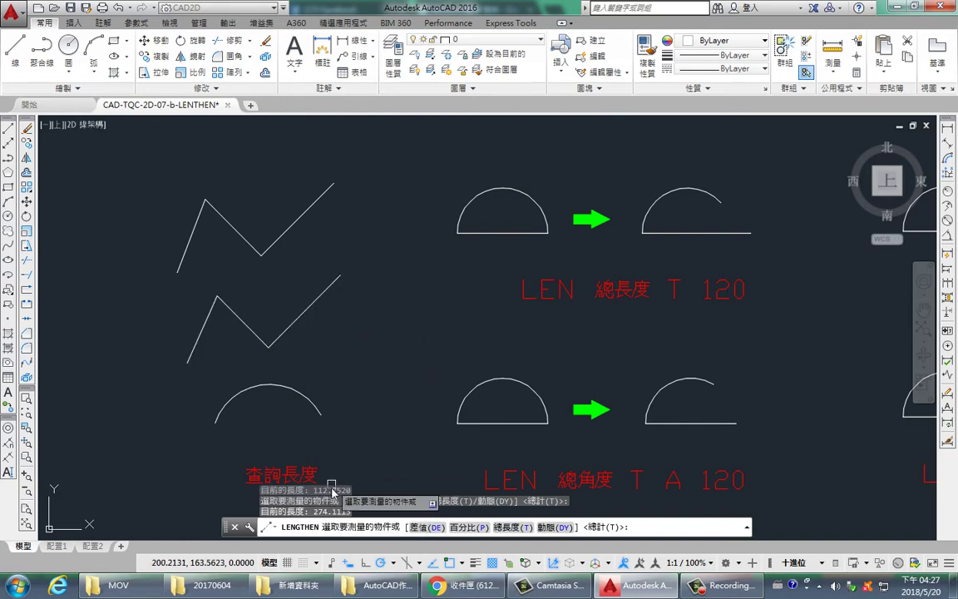
pyautogui.click(309, 401)
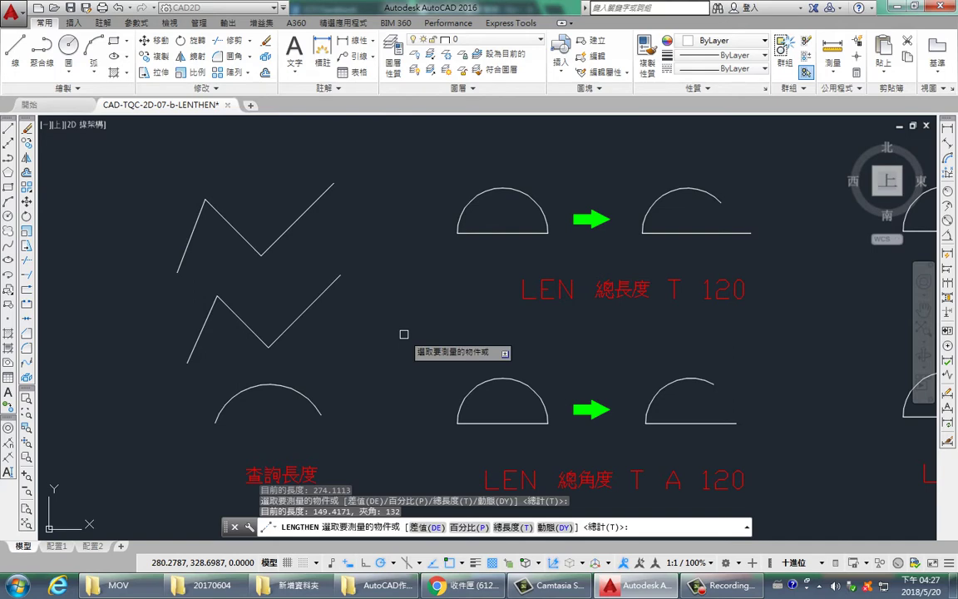
pyautogui.press('Escape')
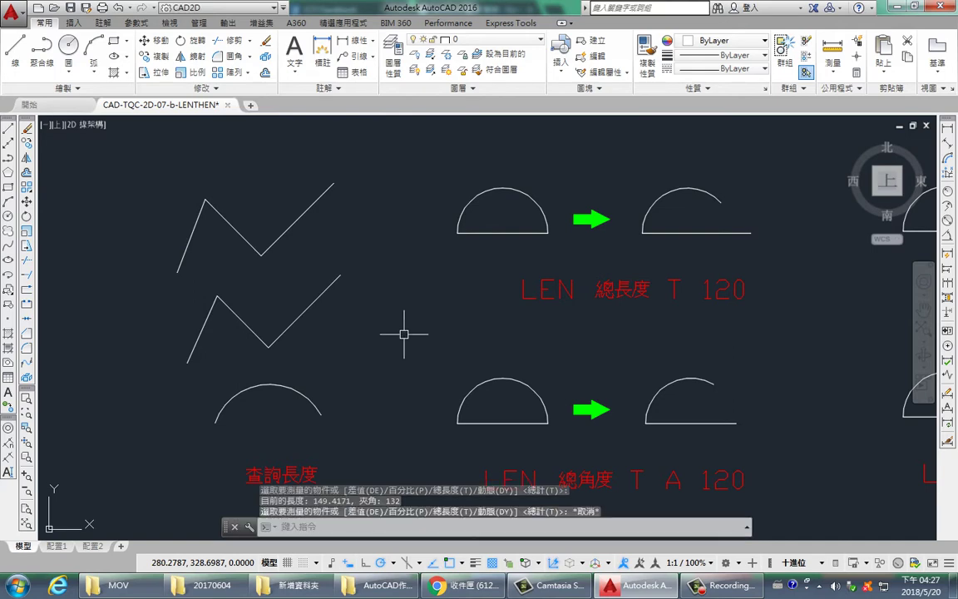
# Set the drawing's angle precision to 0.0000 in Drawing Units.
pyautogui.write('un')
pyautogui.press('Return')
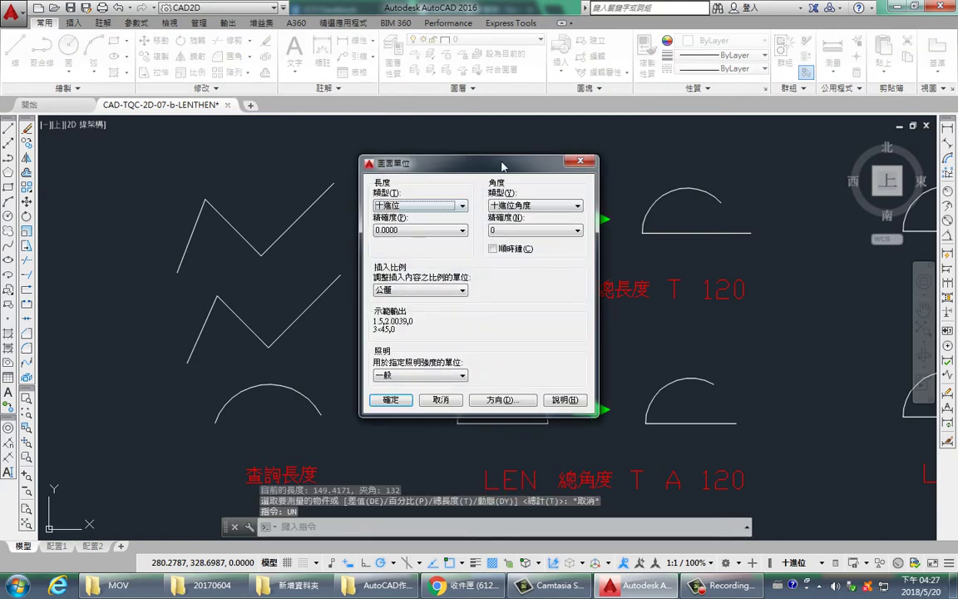
pyautogui.moveTo(496, 163); pyautogui.dragTo(472, 123)
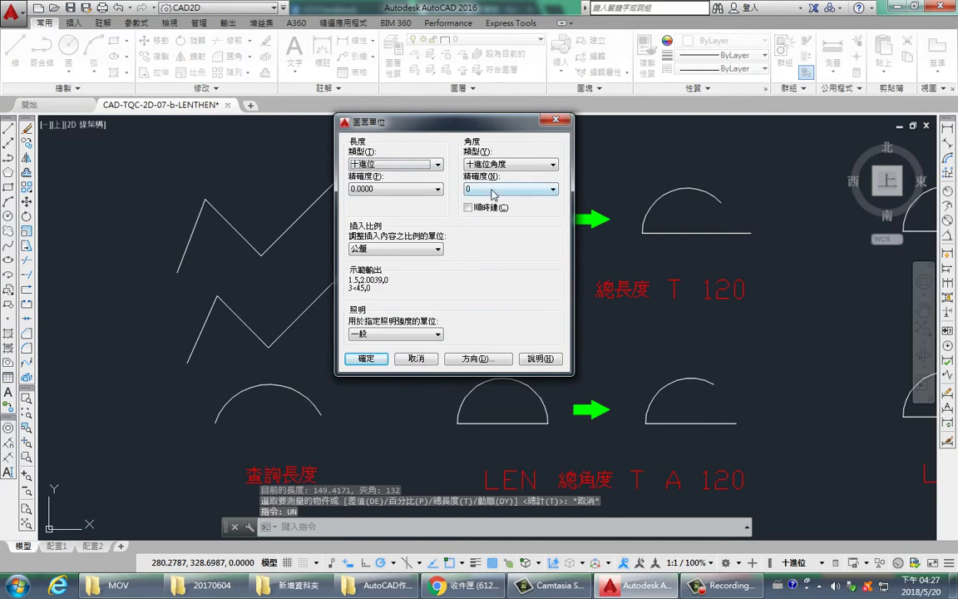
pyautogui.click(499, 189)
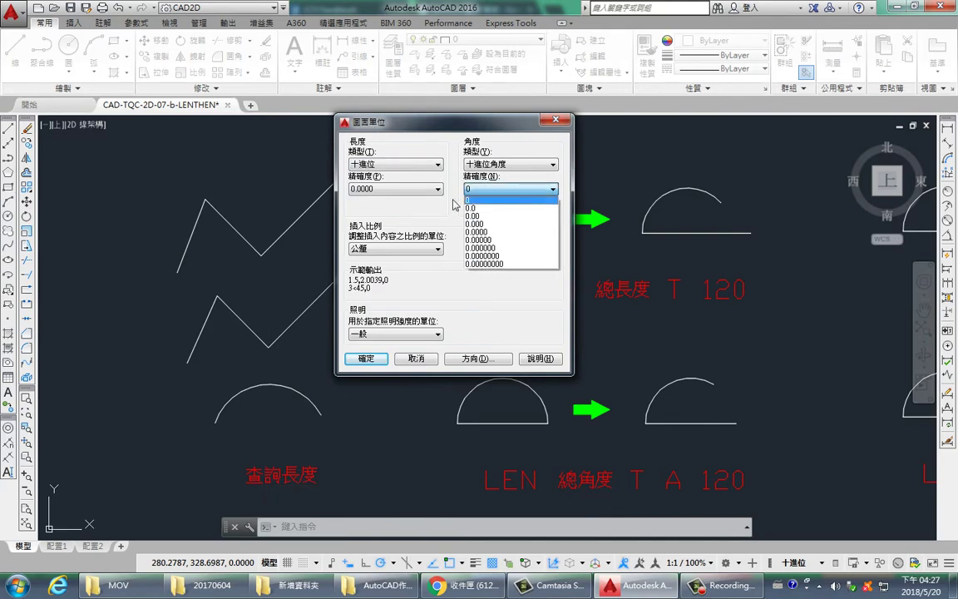
pyautogui.click(484, 233)
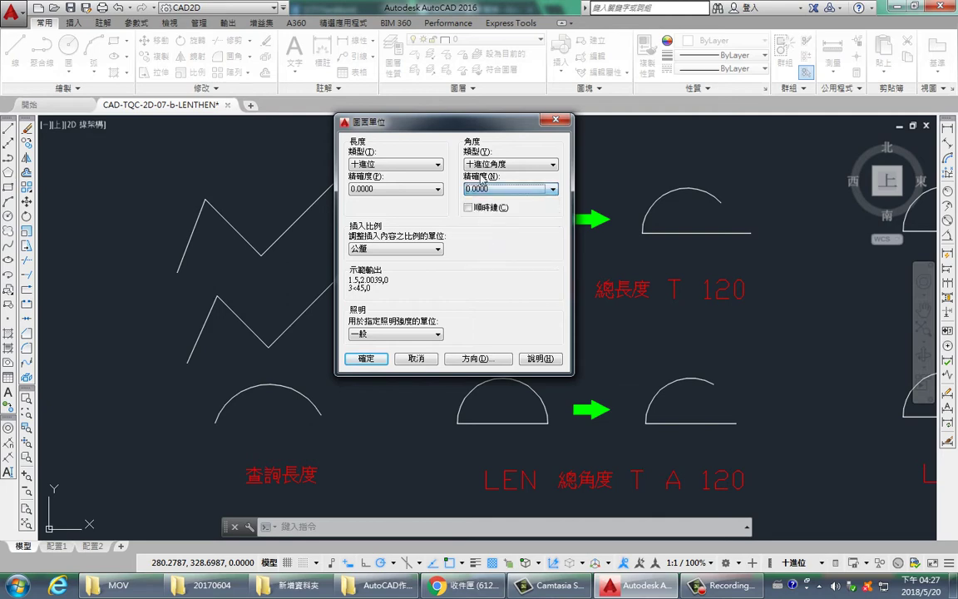
pyautogui.click(374, 358)
# Re-query the arc with LENGTHEN, now showing a 132.4794 included angle.
pyautogui.write('len')
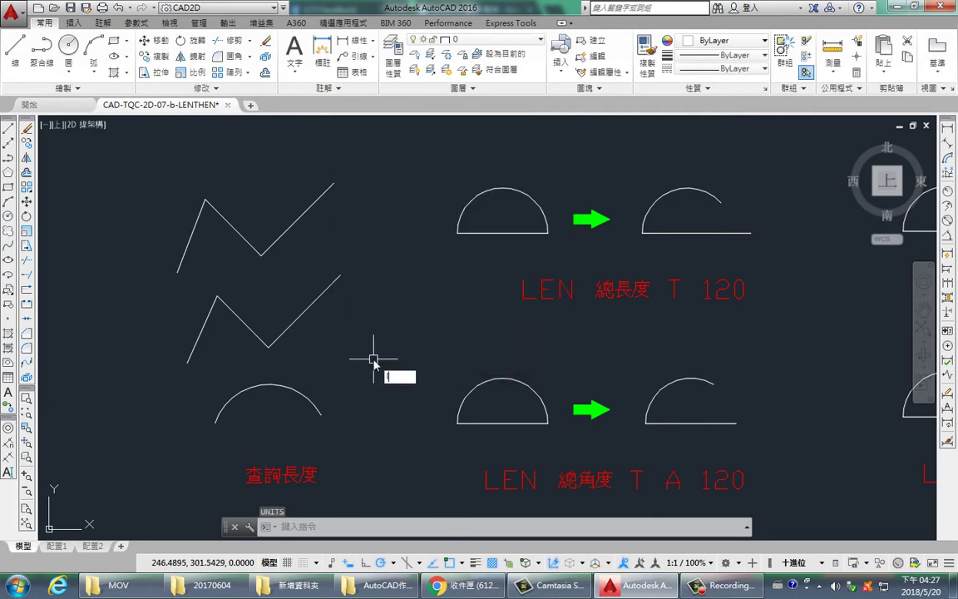
pyautogui.press('Return')
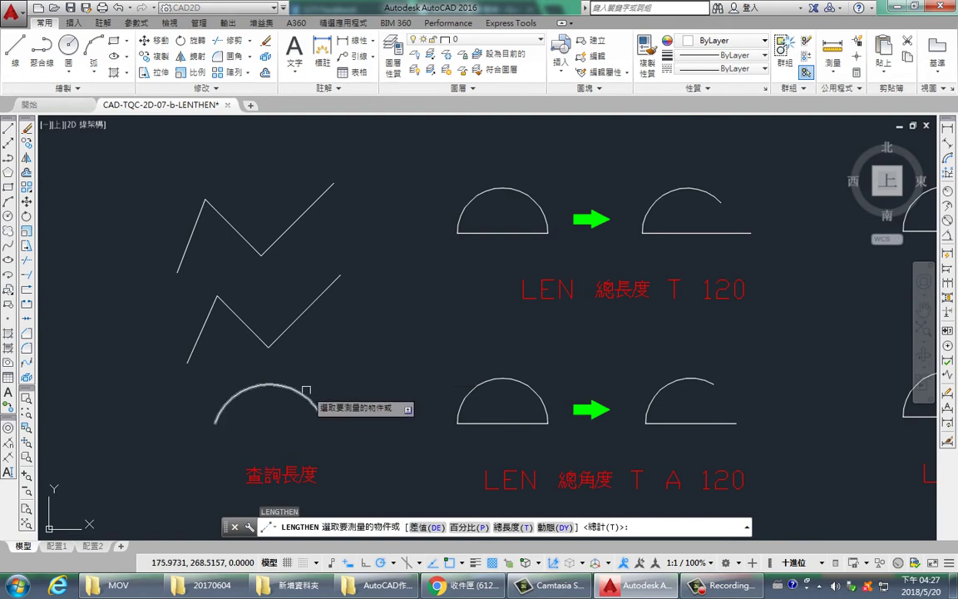
pyautogui.click(308, 396)
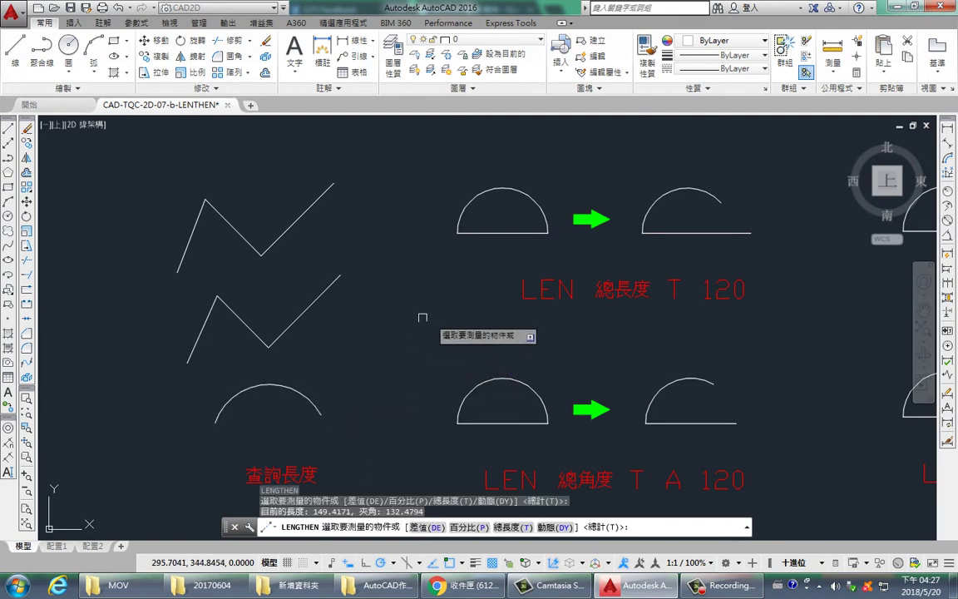
pyautogui.press('Escape')
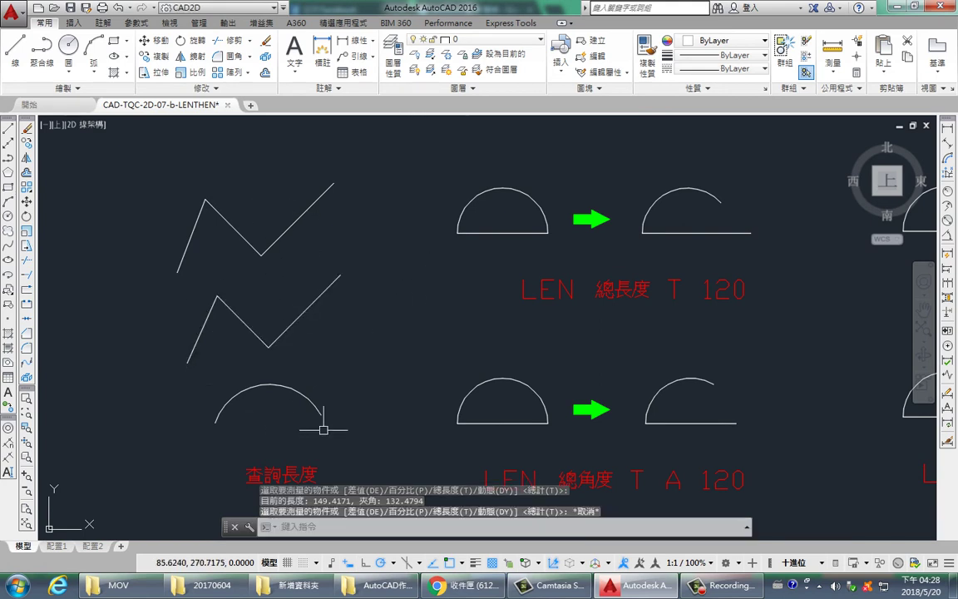
# Shorten the T 120 example's left arc and base line to a total length of 100 with LENGTHEN.
pyautogui.moveTo(416, 282); pyautogui.dragTo(295, 295, button='middle')
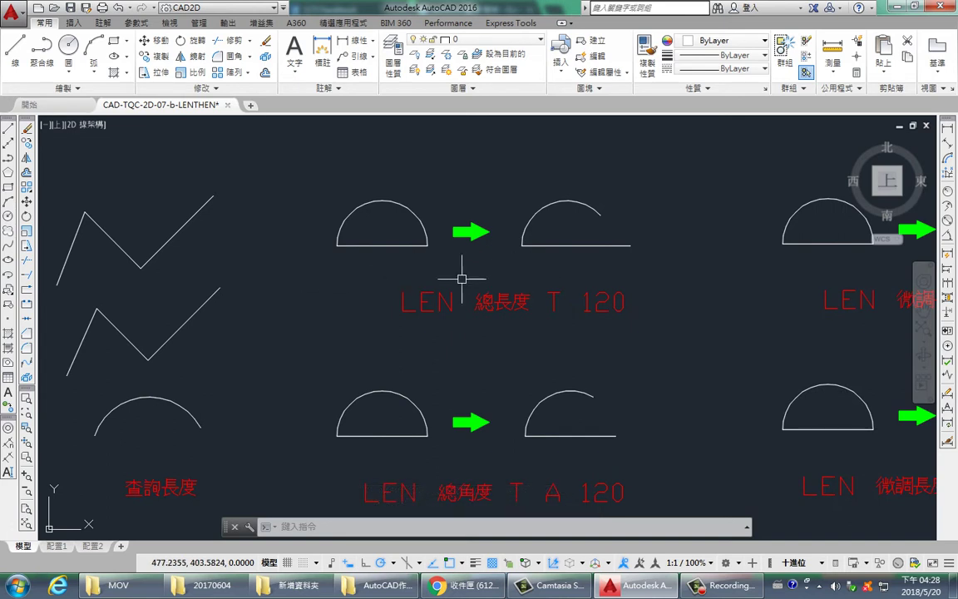
pyautogui.scroll(3, 421, 250)
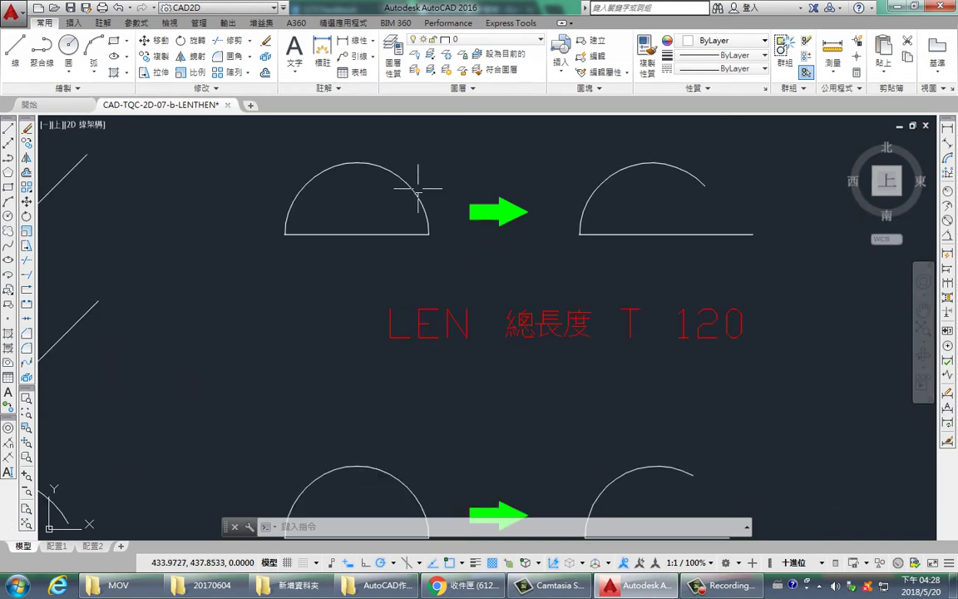
pyautogui.write('le')
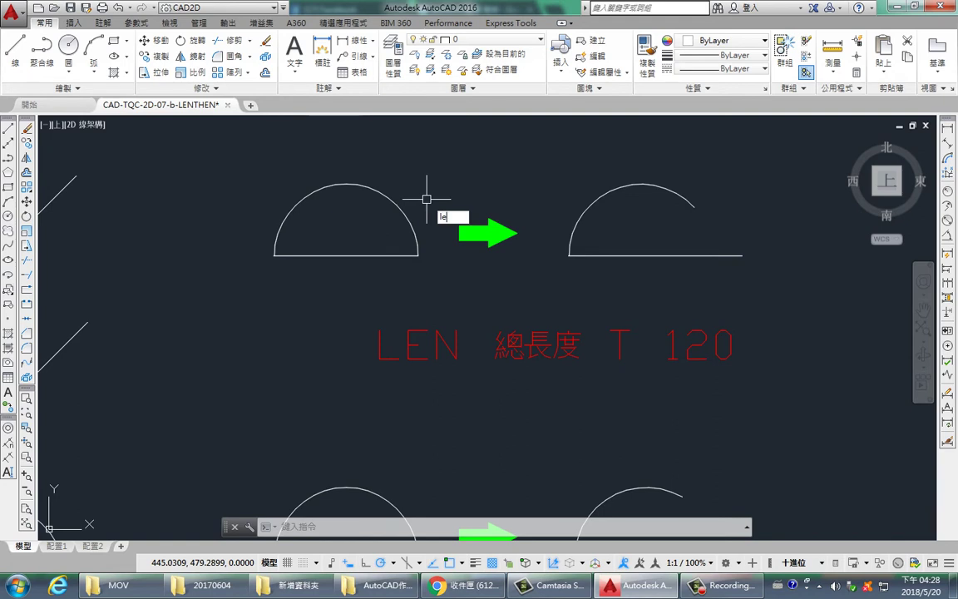
pyautogui.write('n')
pyautogui.press('Return')
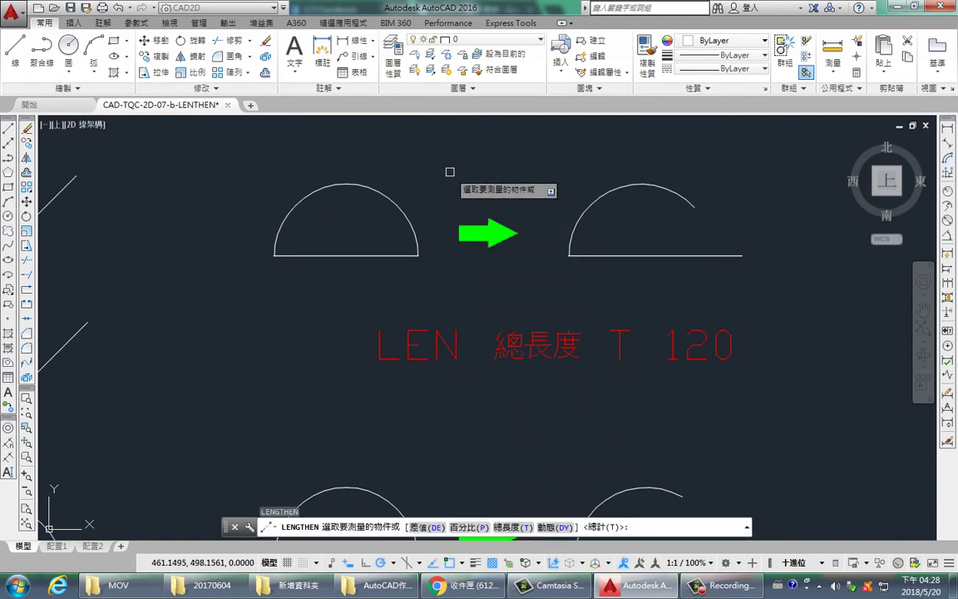
pyautogui.write('t')
pyautogui.press('Return')
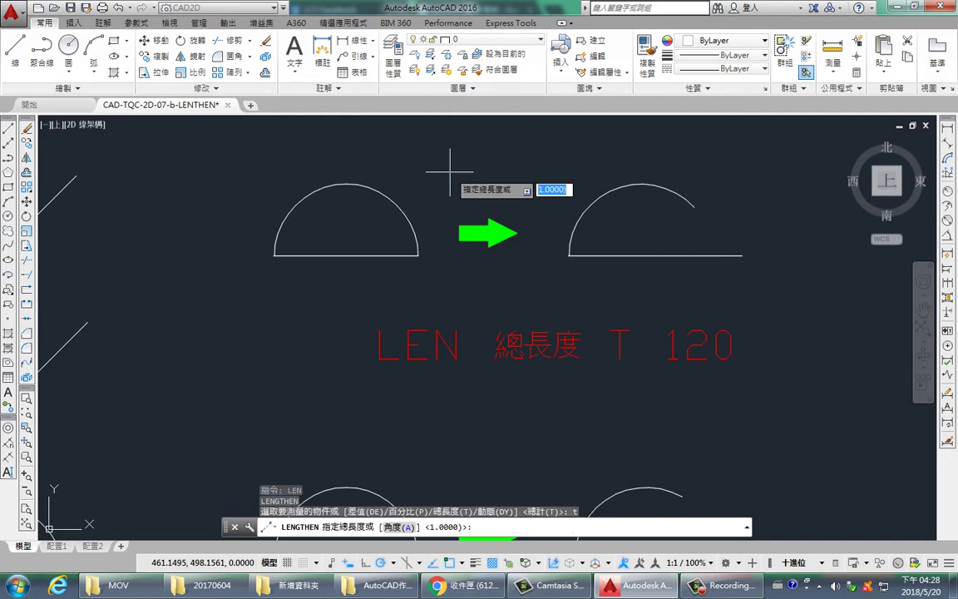
pyautogui.write('1')
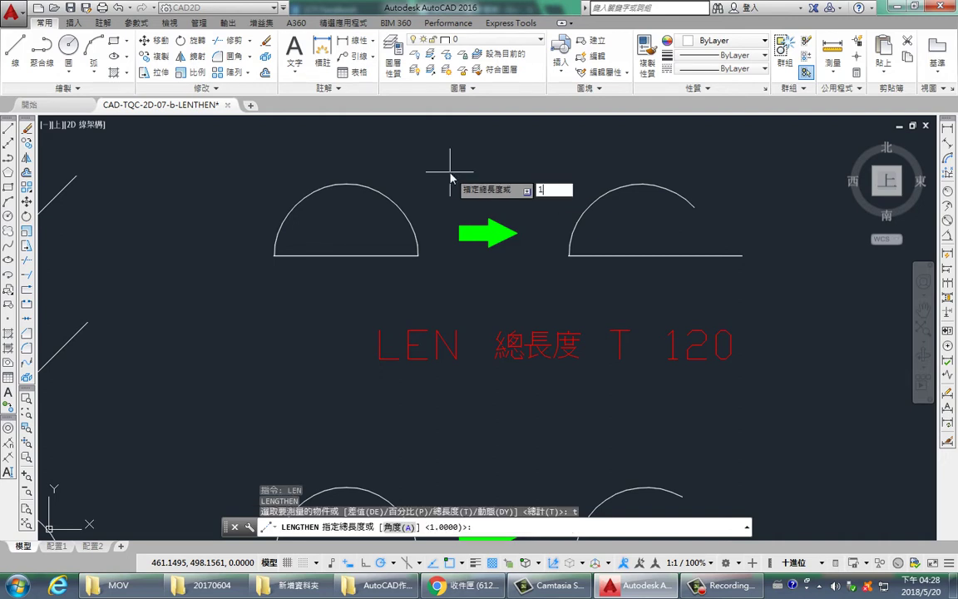
pyautogui.write('00')
pyautogui.press('Return')
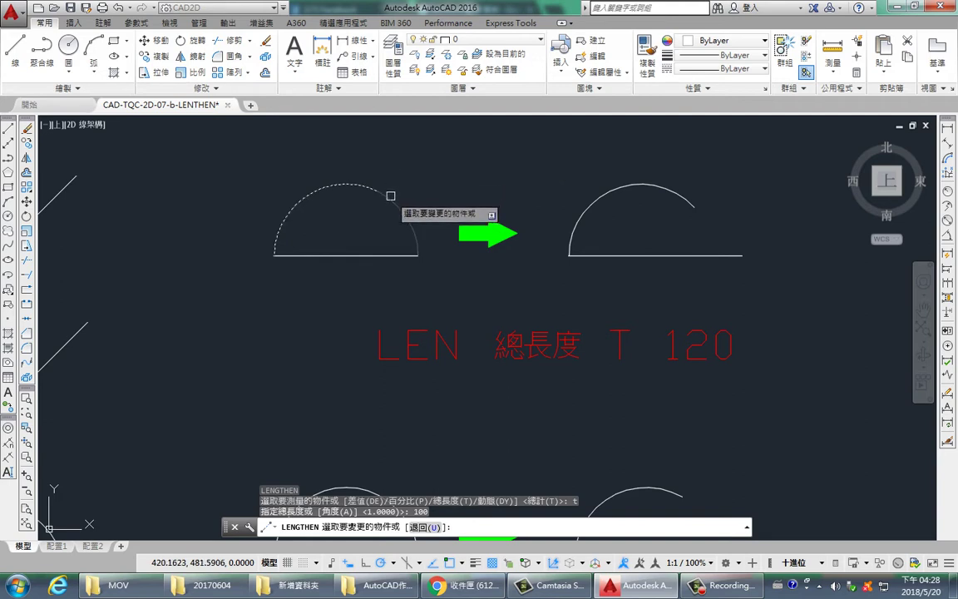
pyautogui.click(390, 195)
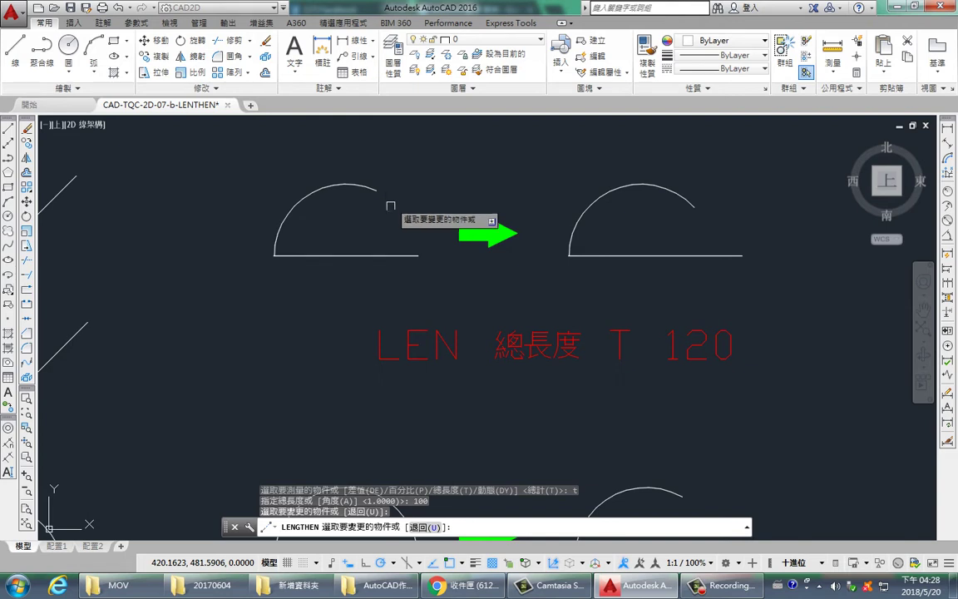
pyautogui.click(399, 253)
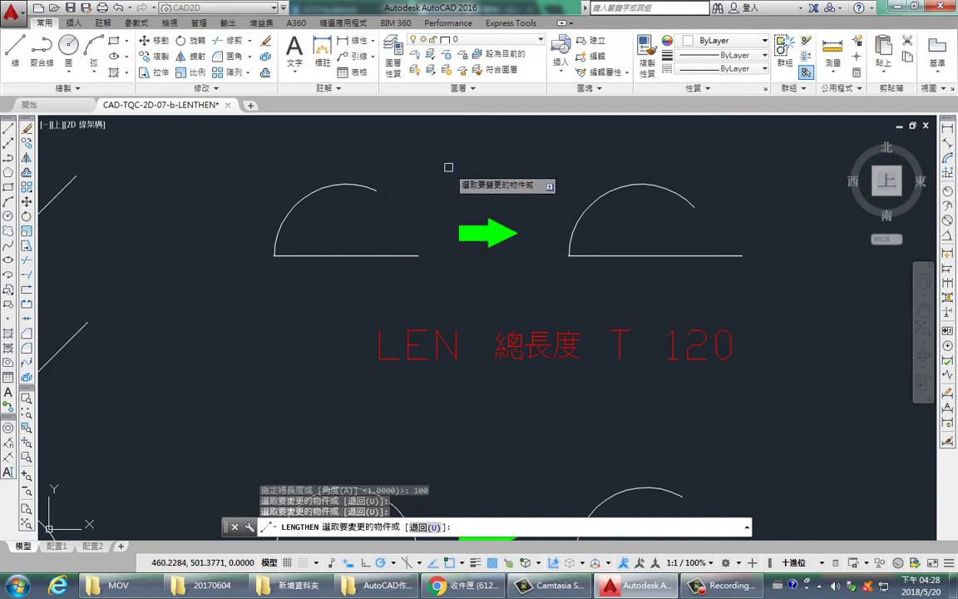
pyautogui.press('Escape')
pyautogui.moveTo(456, 246); pyautogui.dragTo(421, 213, button='middle')
pyautogui.scroll(-5, 421, 213)
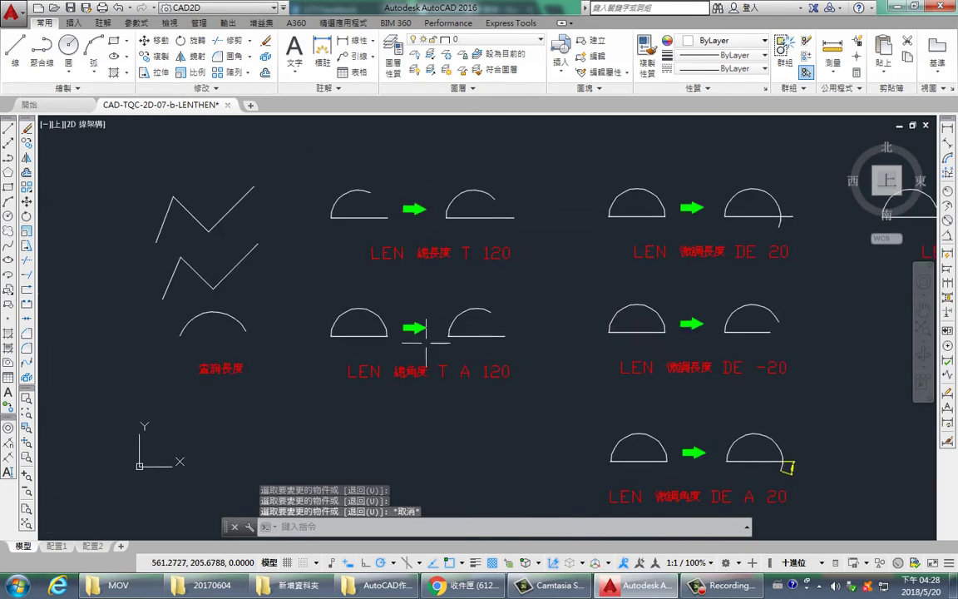
# Shorten the T A 120 example's left arc to a 90° total angle using LENGTHEN Total, Angle.
pyautogui.scroll(4, 355, 333)
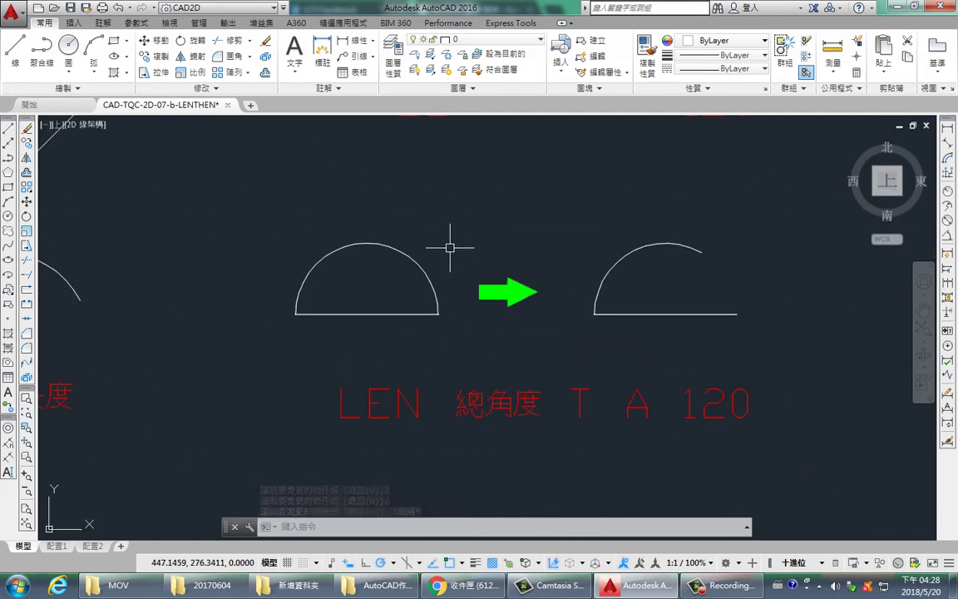
pyautogui.write('LEN')
pyautogui.press('Return')
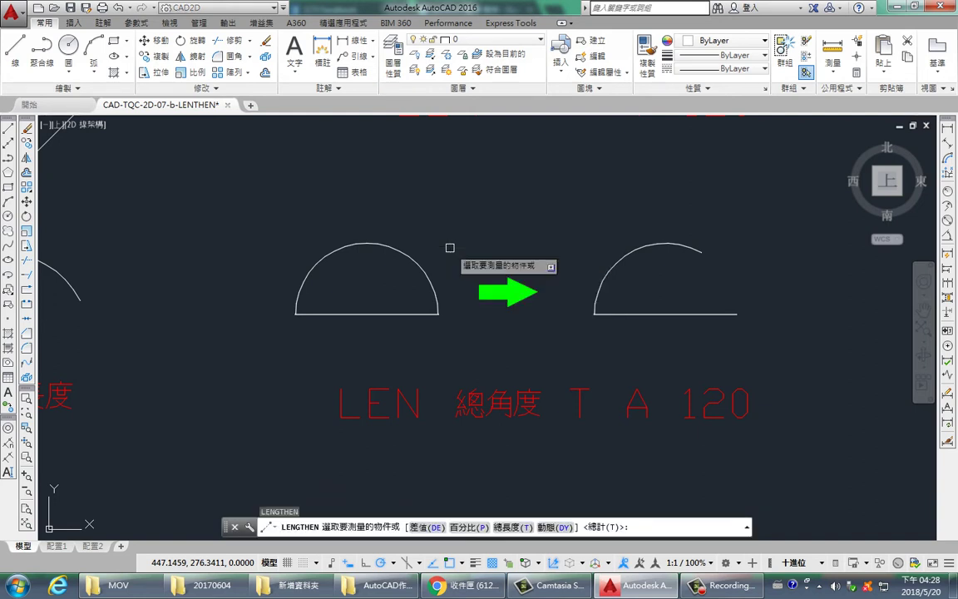
pyautogui.write('t')
pyautogui.press('Return')
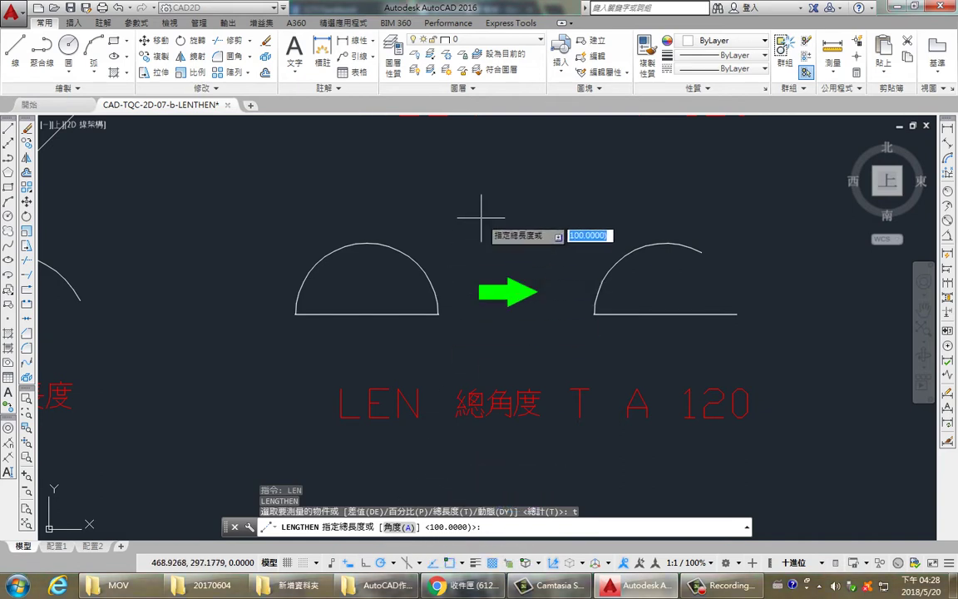
pyautogui.write('a')
pyautogui.press('Return')
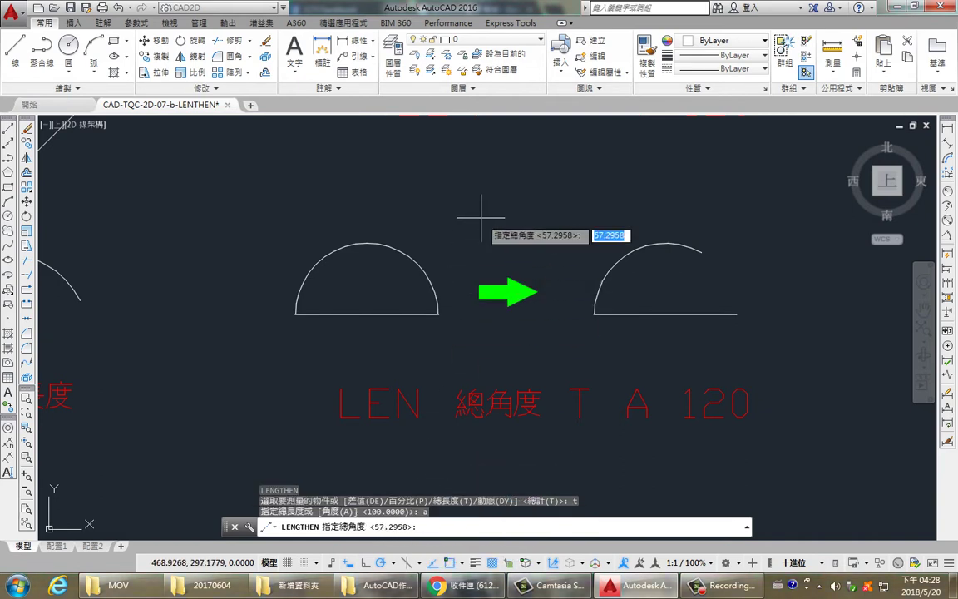
pyautogui.write('90')
pyautogui.press('Return')
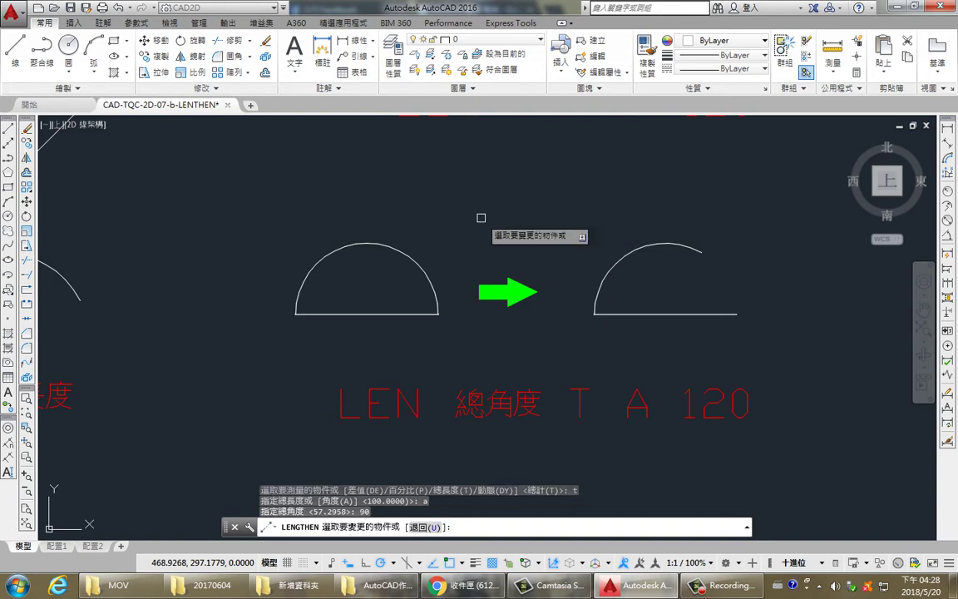
pyautogui.click(418, 265)
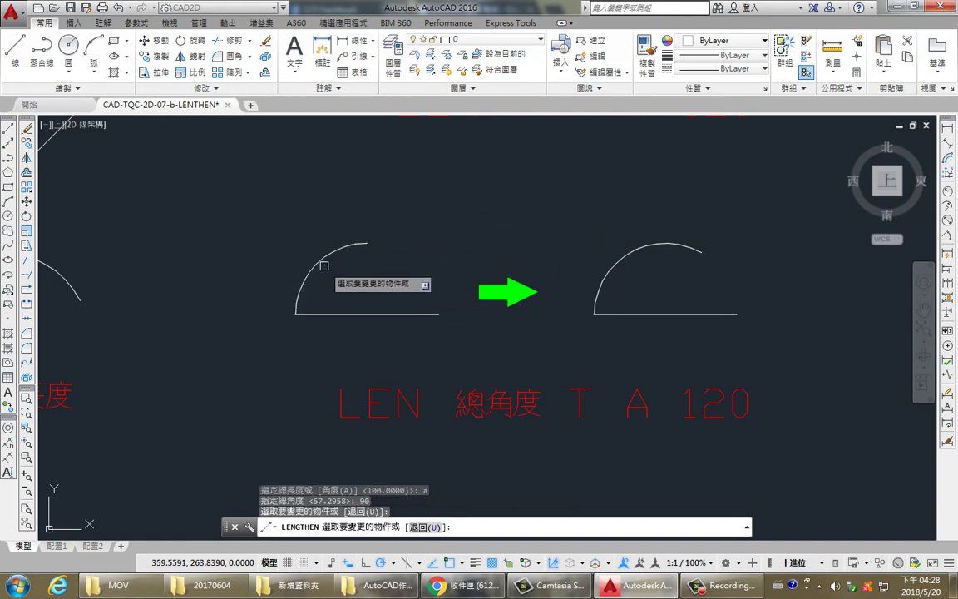
pyautogui.press('Escape')
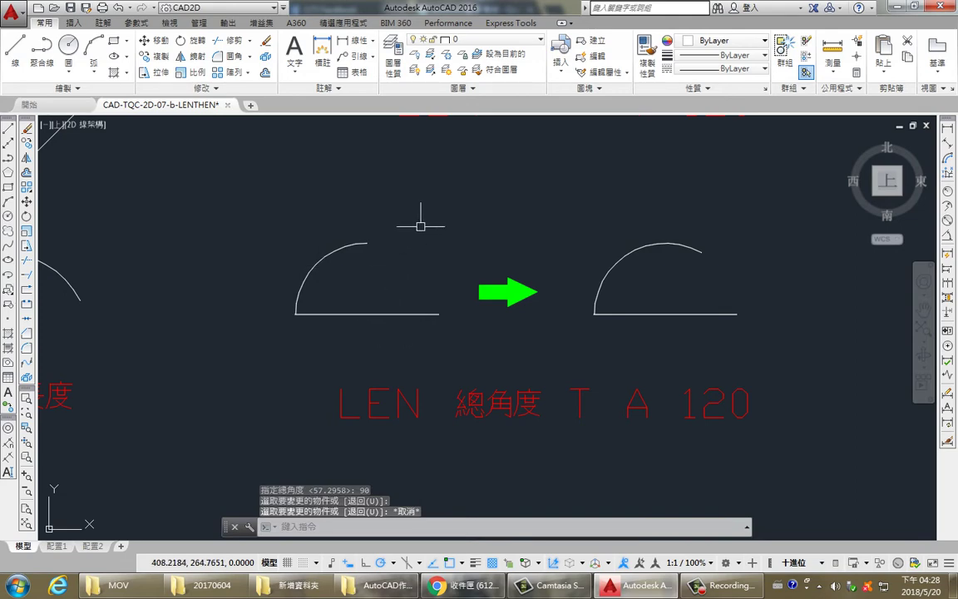
pyautogui.scroll(-4, 397, 252)
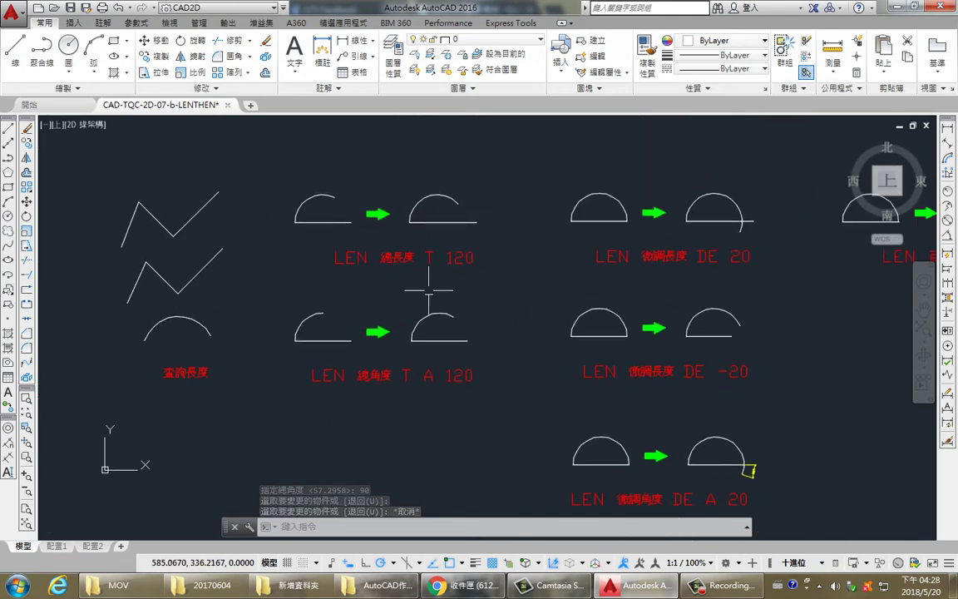
pyautogui.scroll(3, 421, 275)
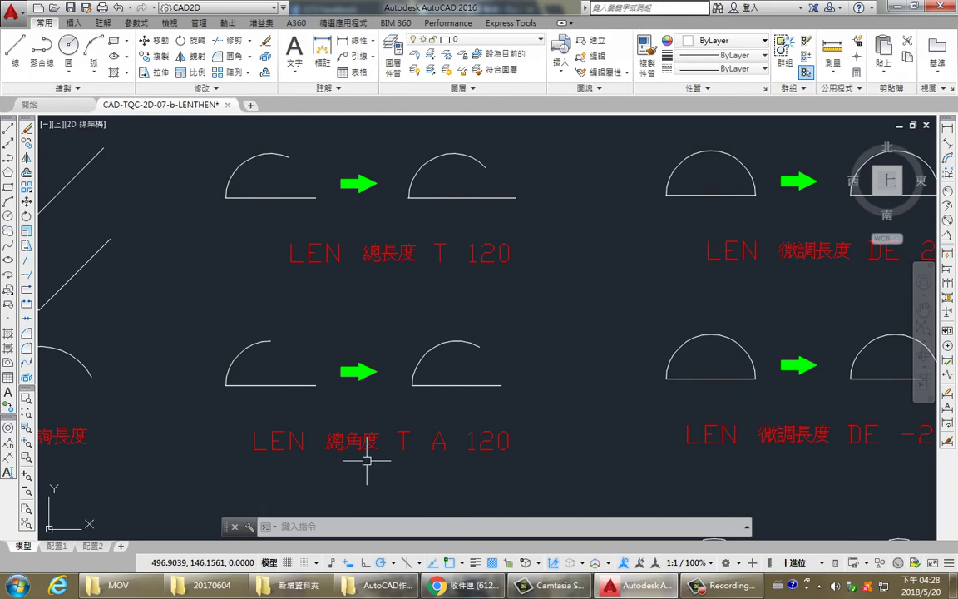
# Pan to the DE 20 example and cancel an accidental TILEMODE prompt.
pyautogui.moveTo(645, 270); pyautogui.dragTo(254, 303, button='middle')
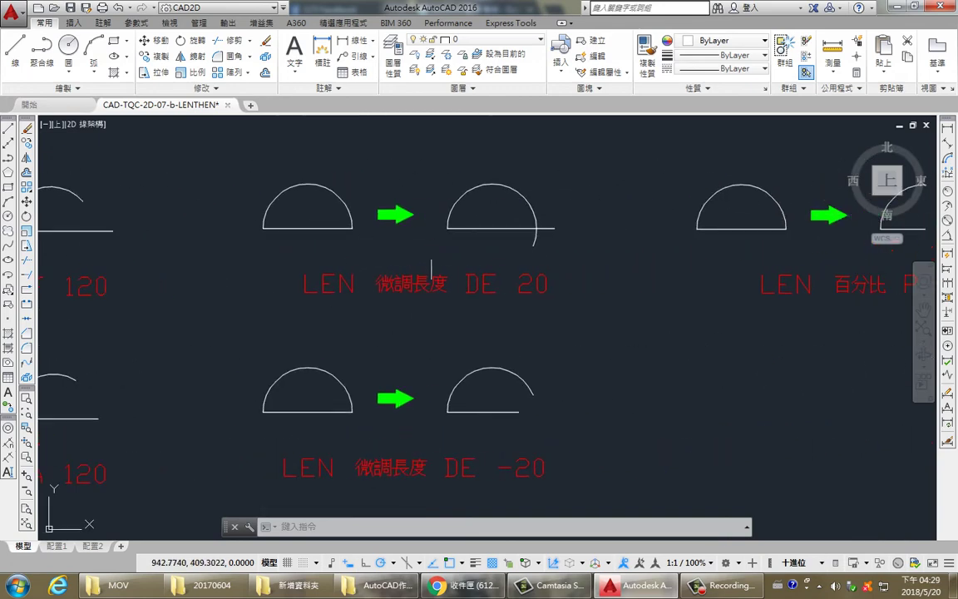
pyautogui.scroll(2, 424, 249)
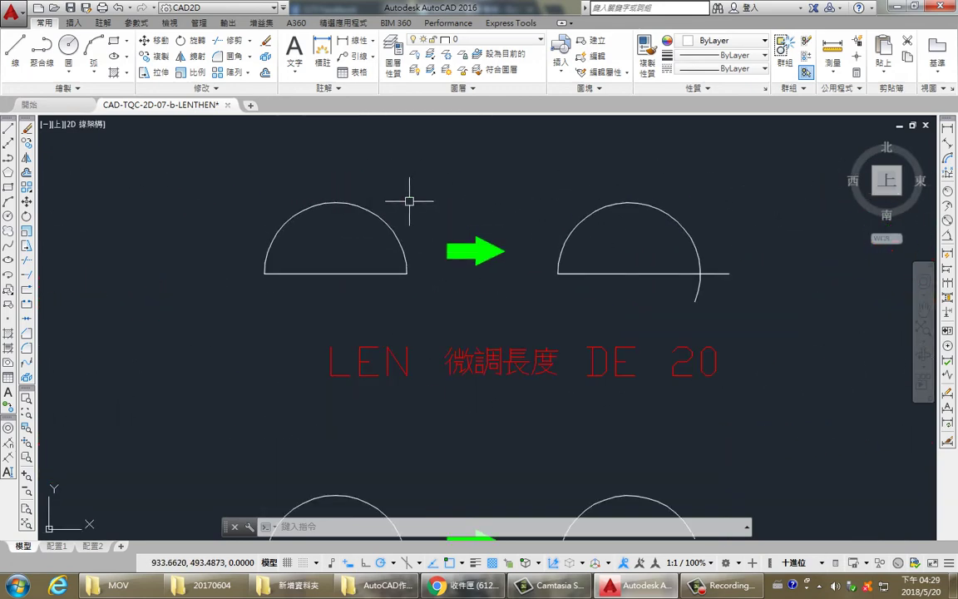
pyautogui.write('len')
pyautogui.press('Return')
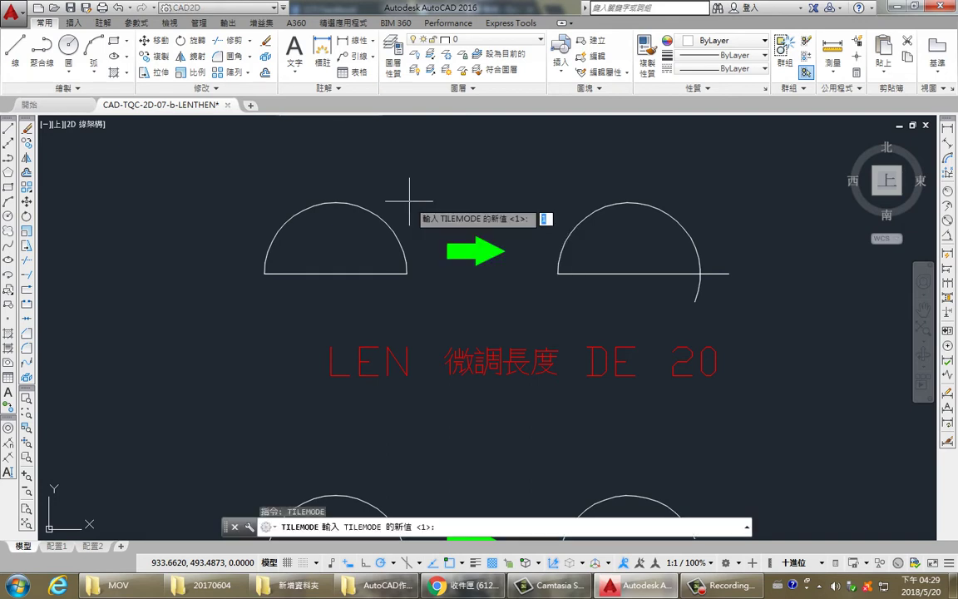
pyautogui.press('Escape')
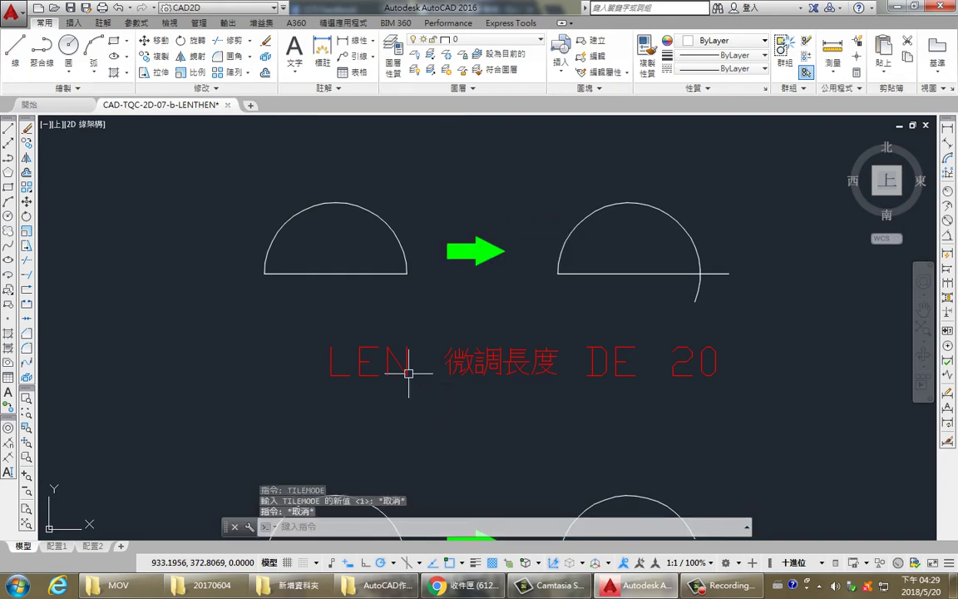
# Start LENGTHEN in delta mode with a length increment of 10.
pyautogui.write('LEN')
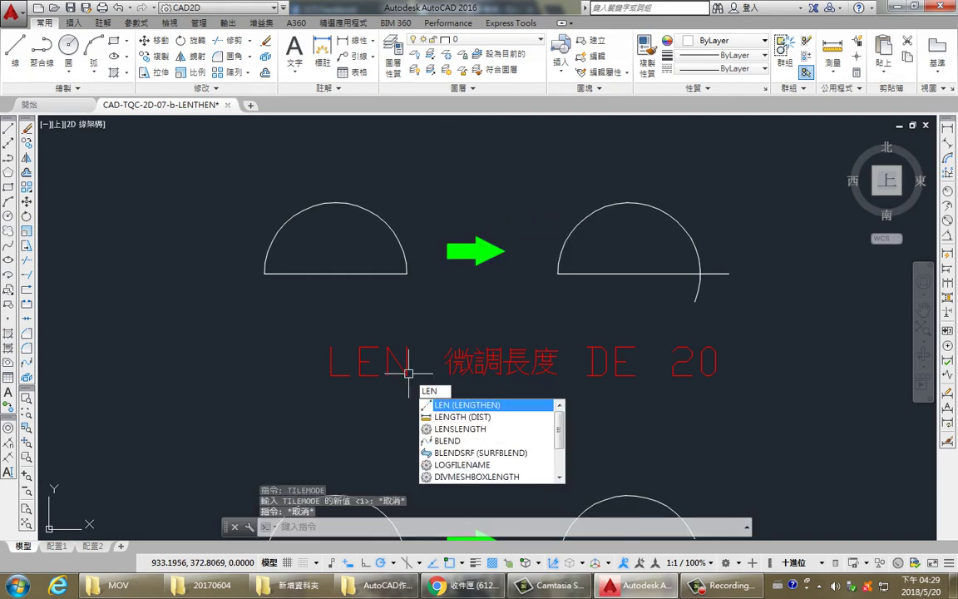
pyautogui.press('Return')
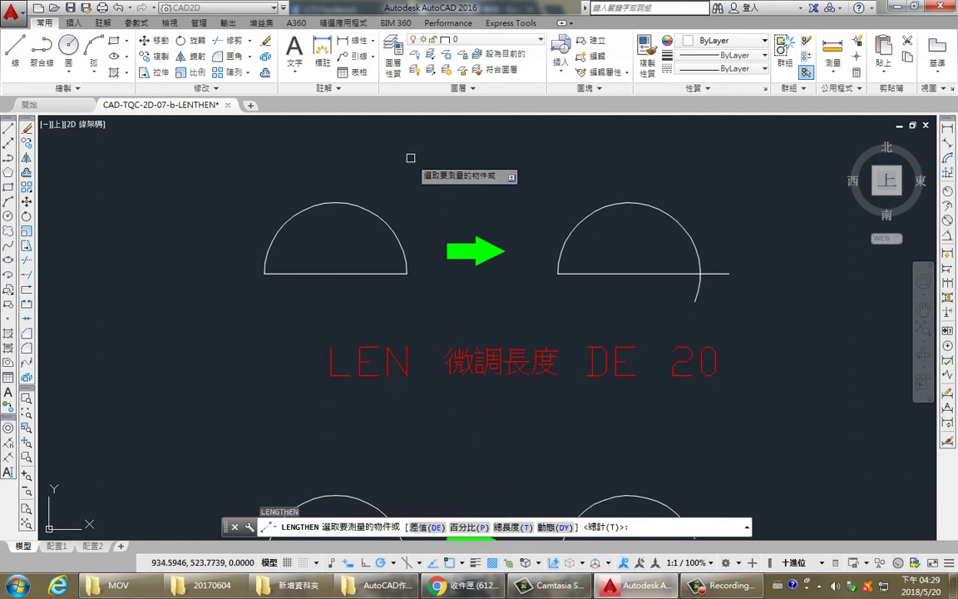
pyautogui.write('de')
pyautogui.press('Return')
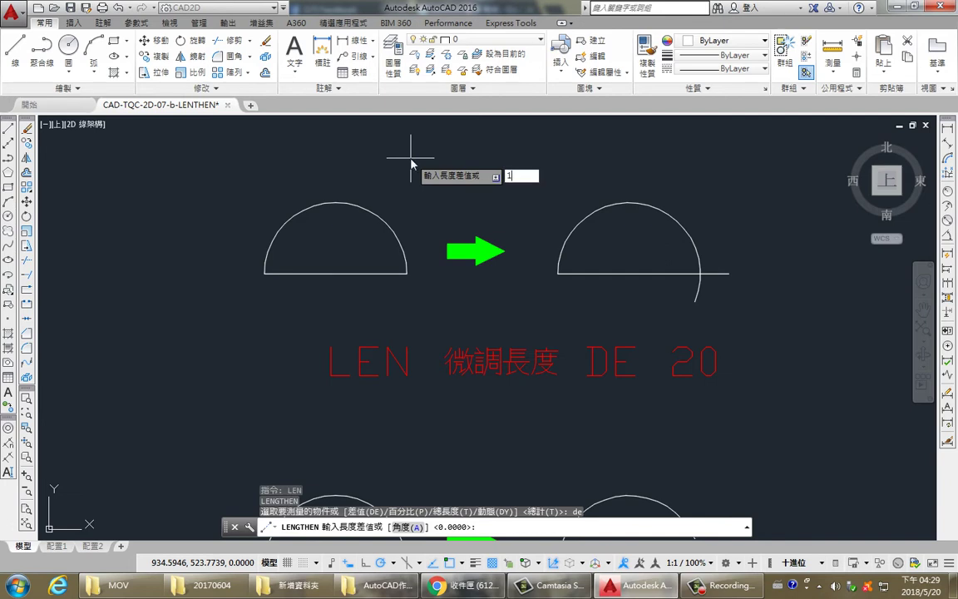
pyautogui.write('0')
pyautogui.press('Return')
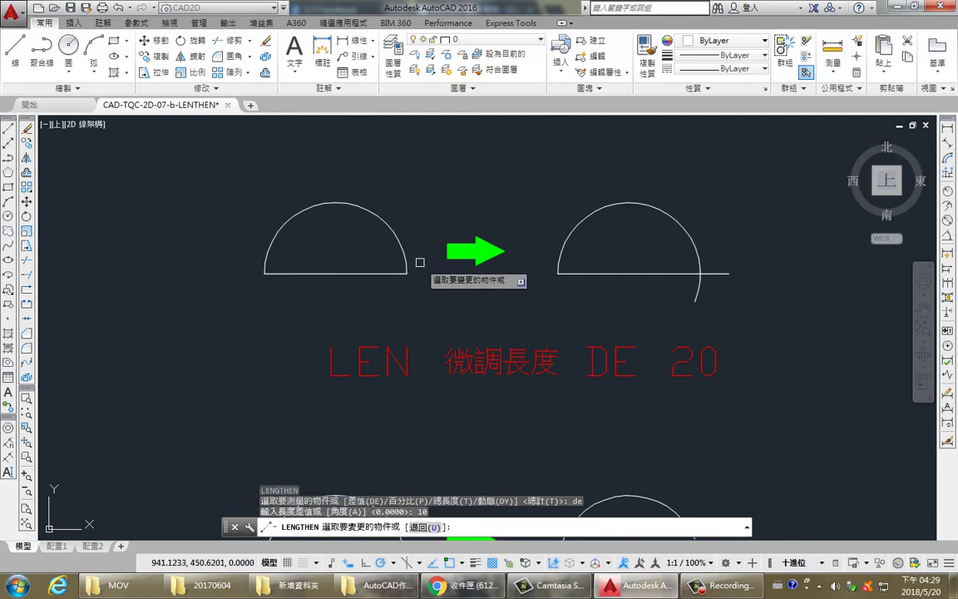
# Extend the left arc by 10 at both ends and lengthen the base line leftward.
pyautogui.click(406, 273)
pyautogui.click(406, 280)
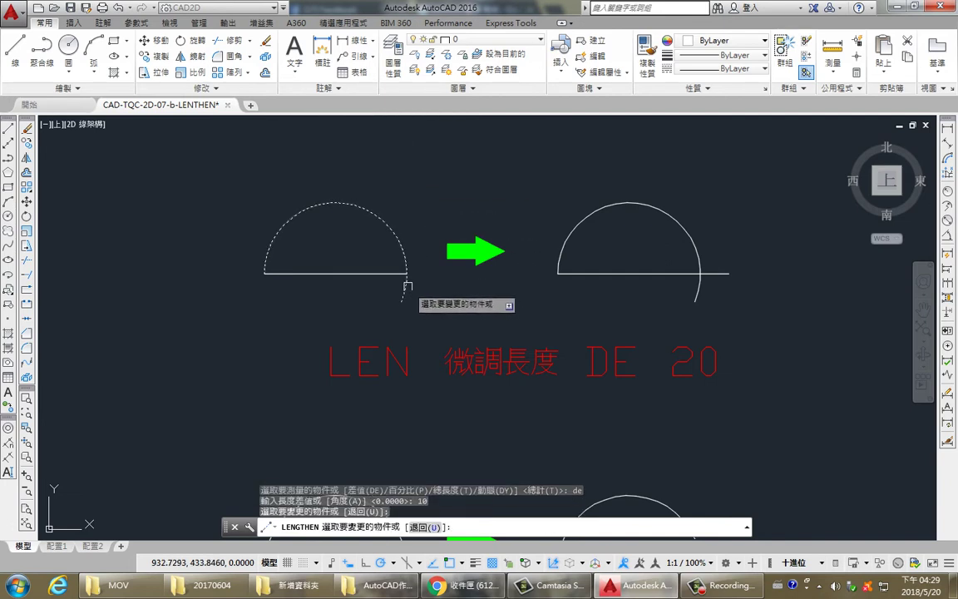
pyautogui.click(403, 291)
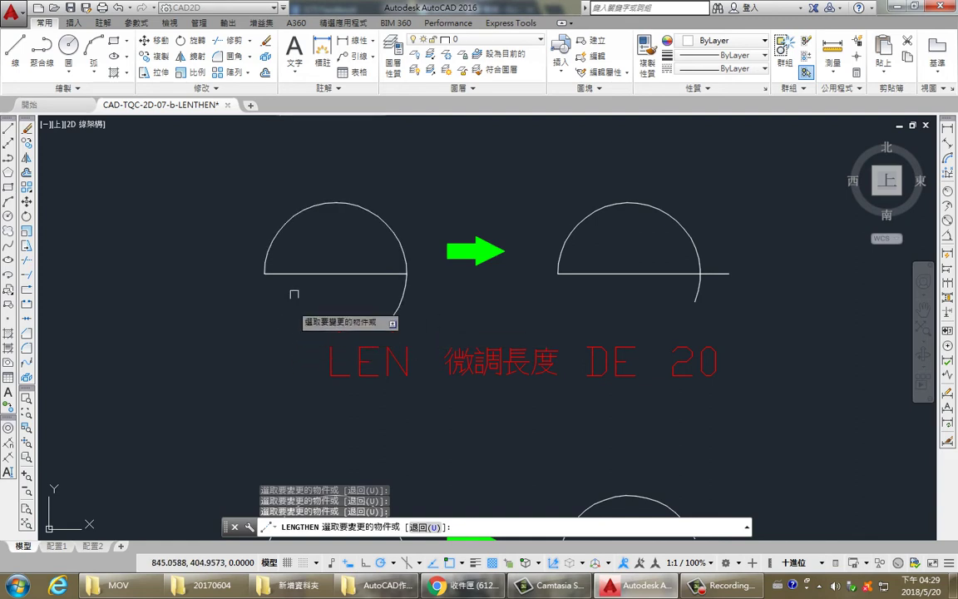
pyautogui.click(250, 273)
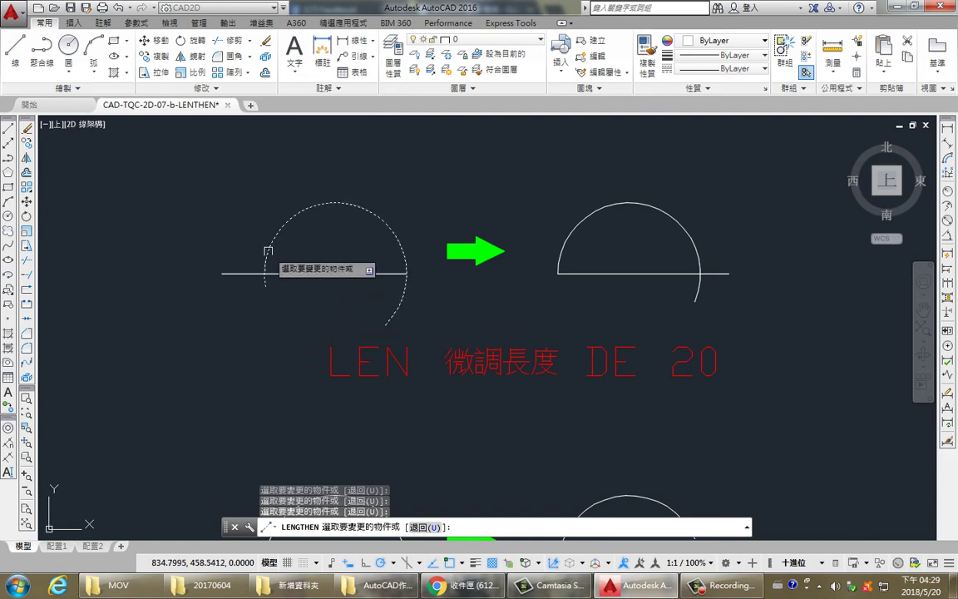
pyautogui.click(265, 283)
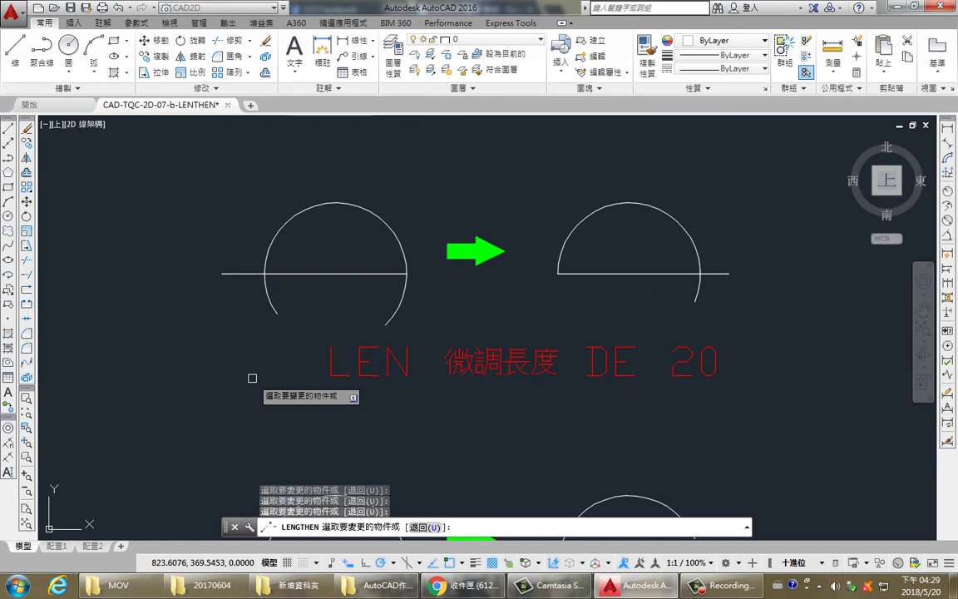
pyautogui.press('Escape')
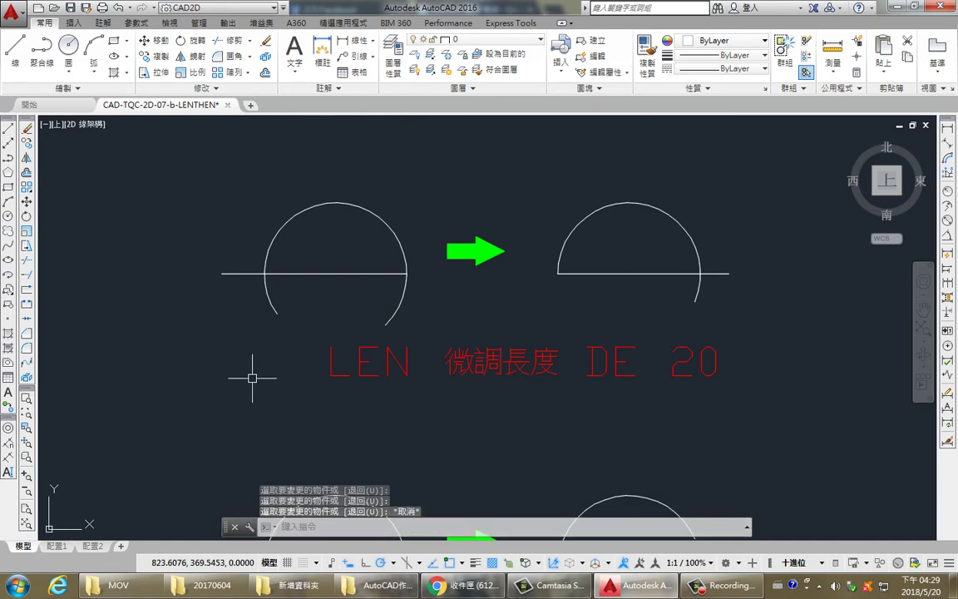
pyautogui.write('LEn')
# Shorten the DE 20 example's arc and horizontal line using a length delta of -10.
pyautogui.press('Return')
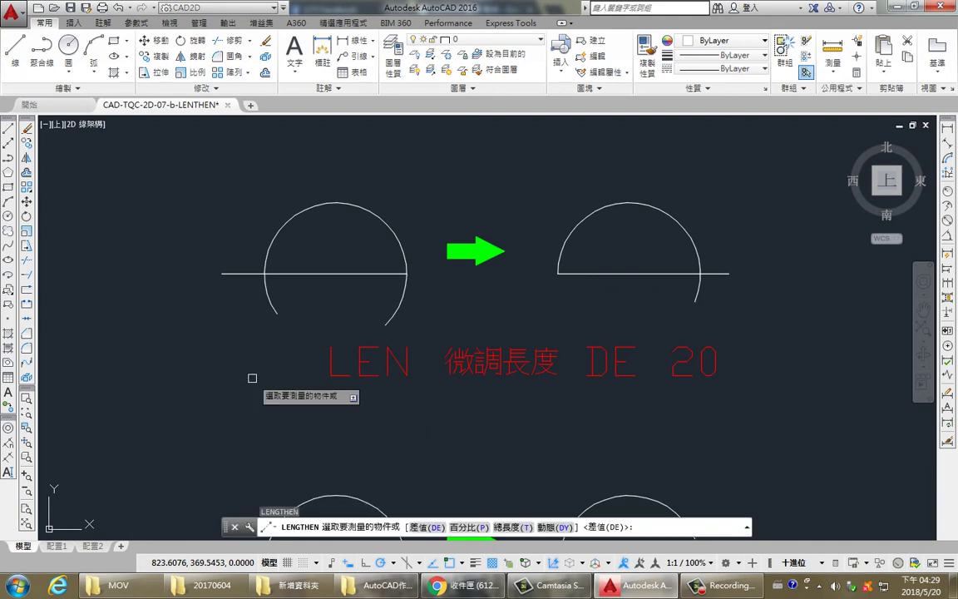
pyautogui.write('de')
pyautogui.press('Return')
pyautogui.write('-1')
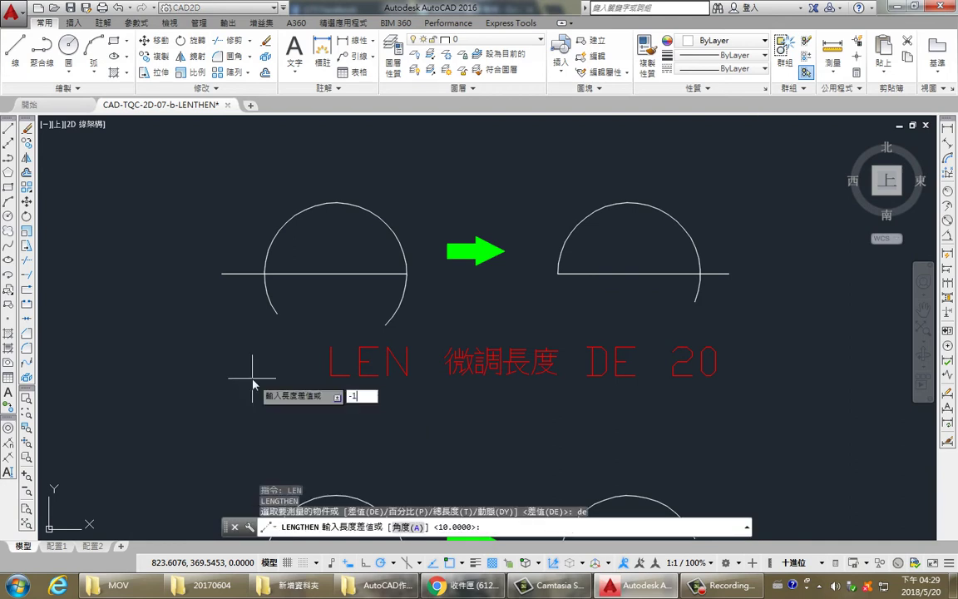
pyautogui.write('0')
pyautogui.press('Return')
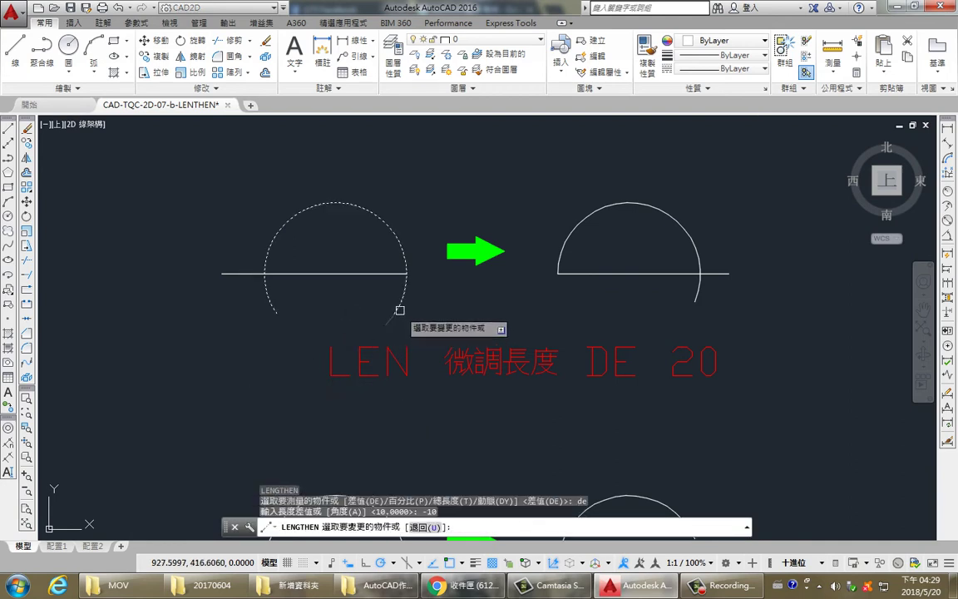
pyautogui.click(399, 310)
pyautogui.click(400, 277)
pyautogui.click(401, 274)
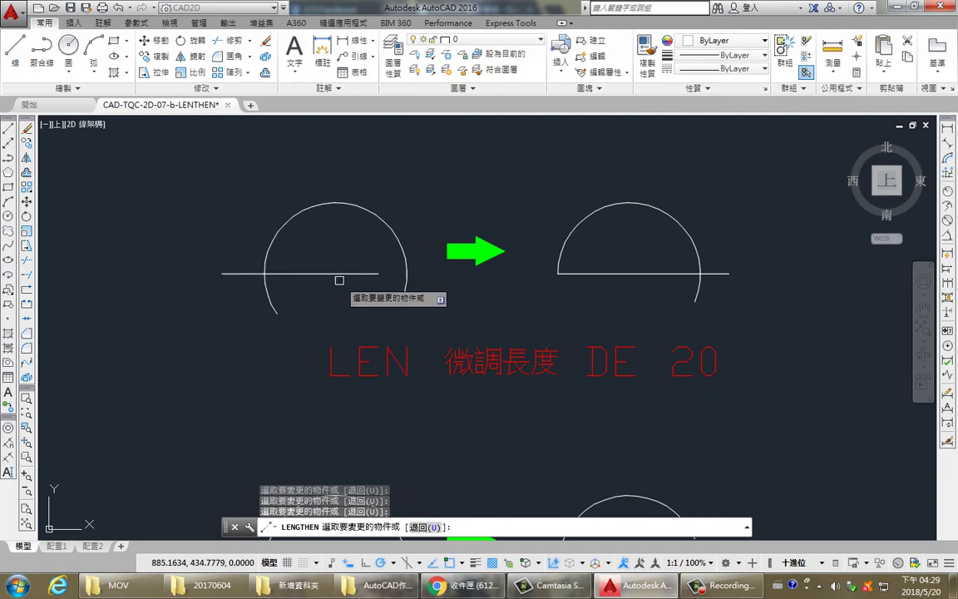
pyautogui.click(359, 274)
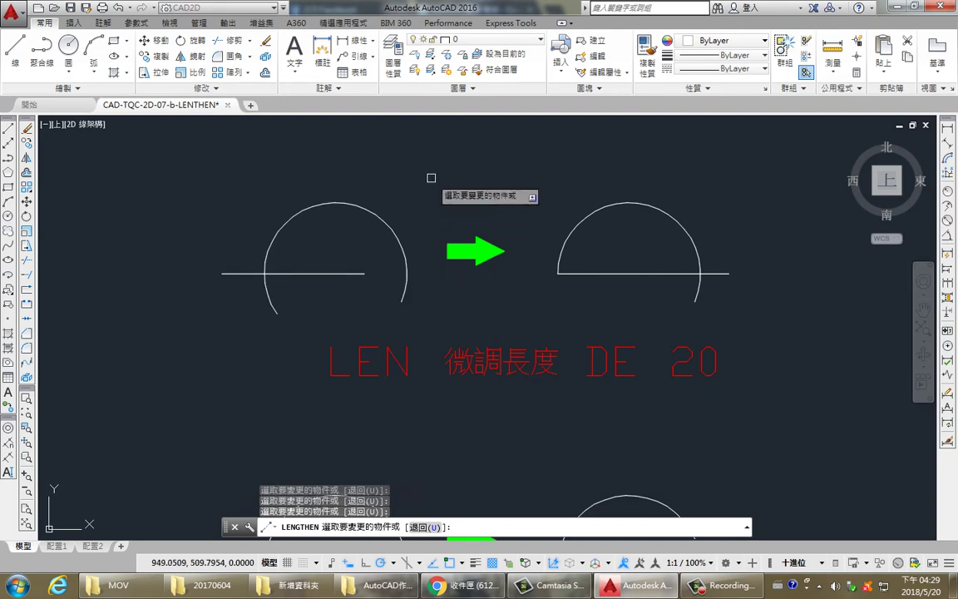
pyautogui.press('Escape')
pyautogui.write('le')
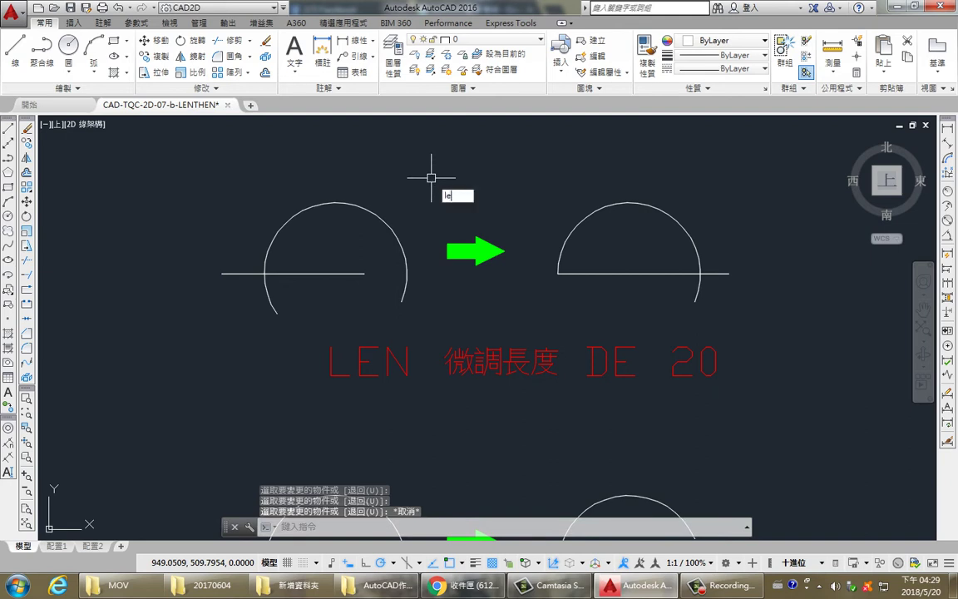
# Extend the left arc's lower end using a 10° angle delta.
pyautogui.write('n')
pyautogui.press('Return')
pyautogui.write('de')
pyautogui.press('Return')
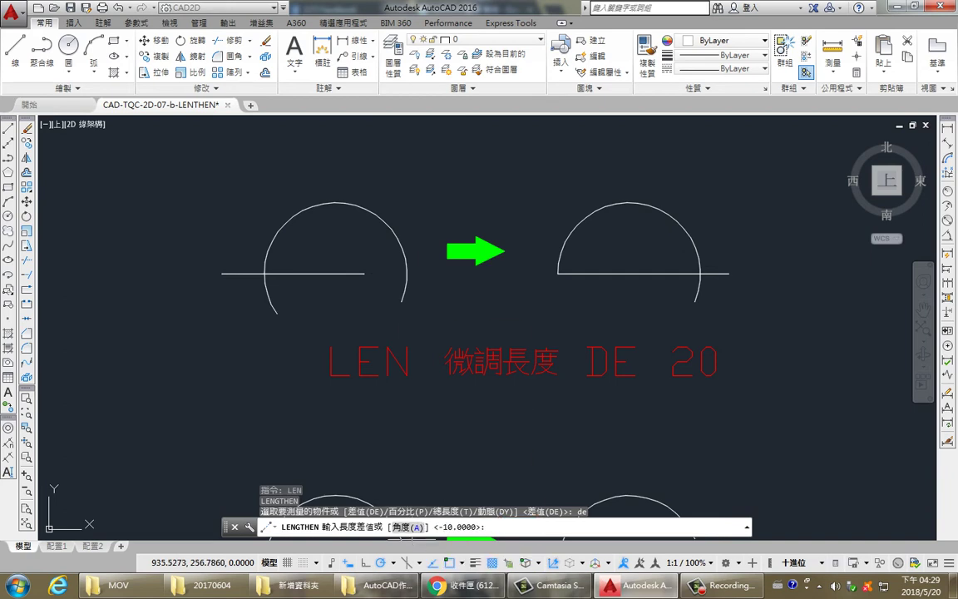
pyautogui.click(420, 529)
pyautogui.write('10')
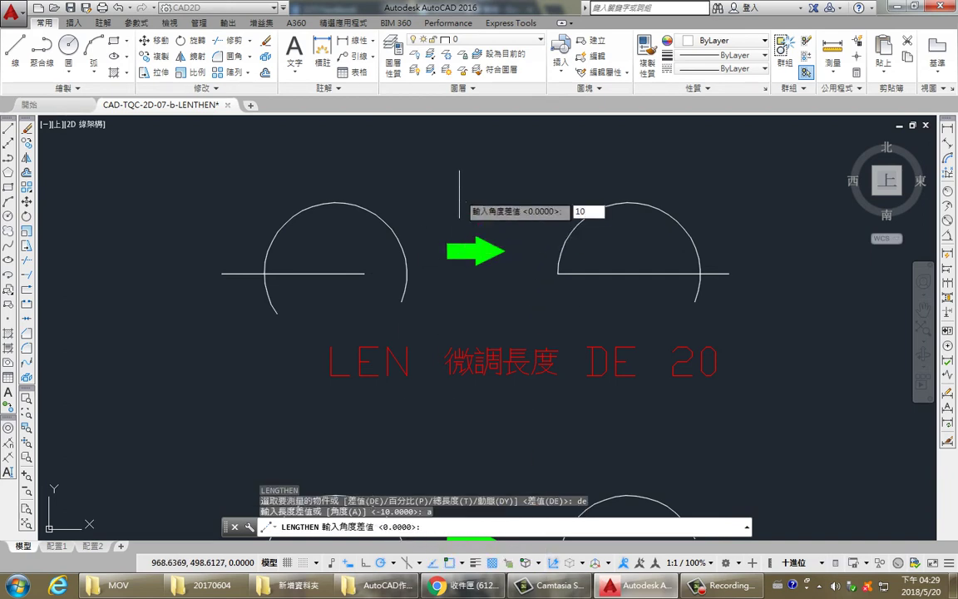
pyautogui.press('Return')
pyautogui.click(404, 288)
pyautogui.click(394, 312)
pyautogui.click(391, 318)
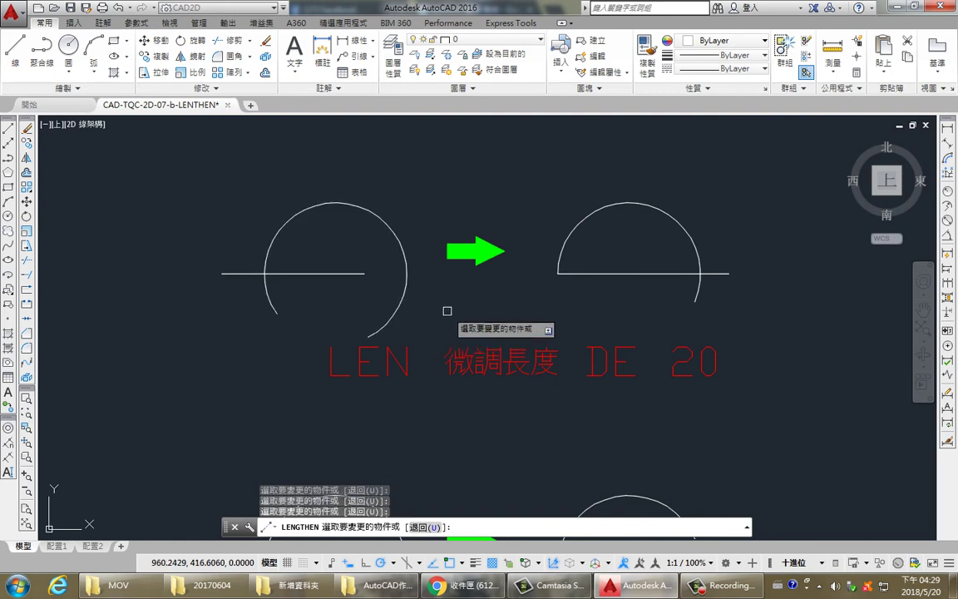
pyautogui.press('Escape')
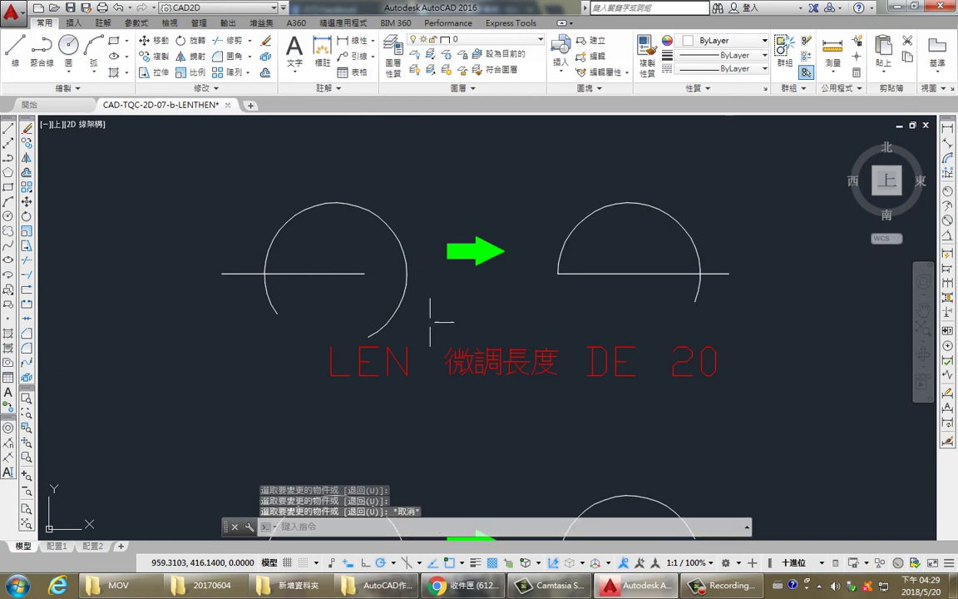
# Shrink the P 50 example's left arc and base line to 80 percent with LENGTHEN Percent.
pyautogui.scroll(-2, 427, 263)
pyautogui.scroll(-2, 427, 263)
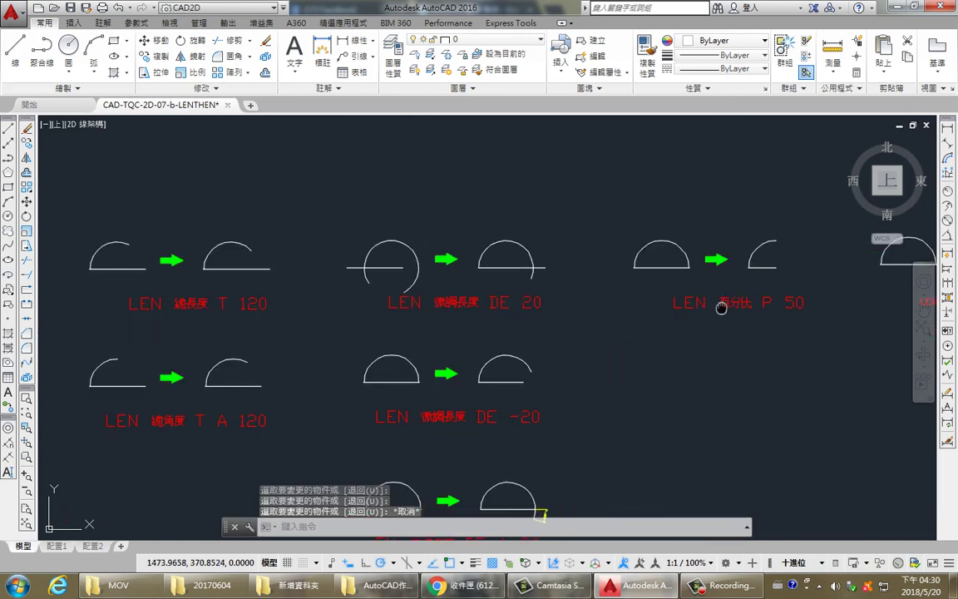
pyautogui.moveTo(723, 304); pyautogui.dragTo(372, 271, button='middle')
pyautogui.scroll(3, 372, 271)
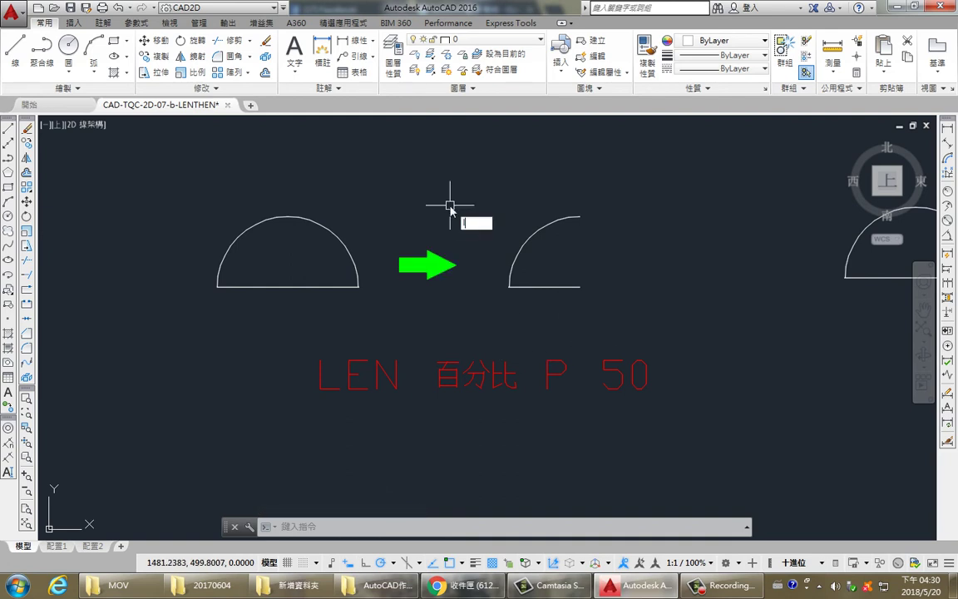
pyautogui.write('n')
pyautogui.press('Return')
pyautogui.write('p')
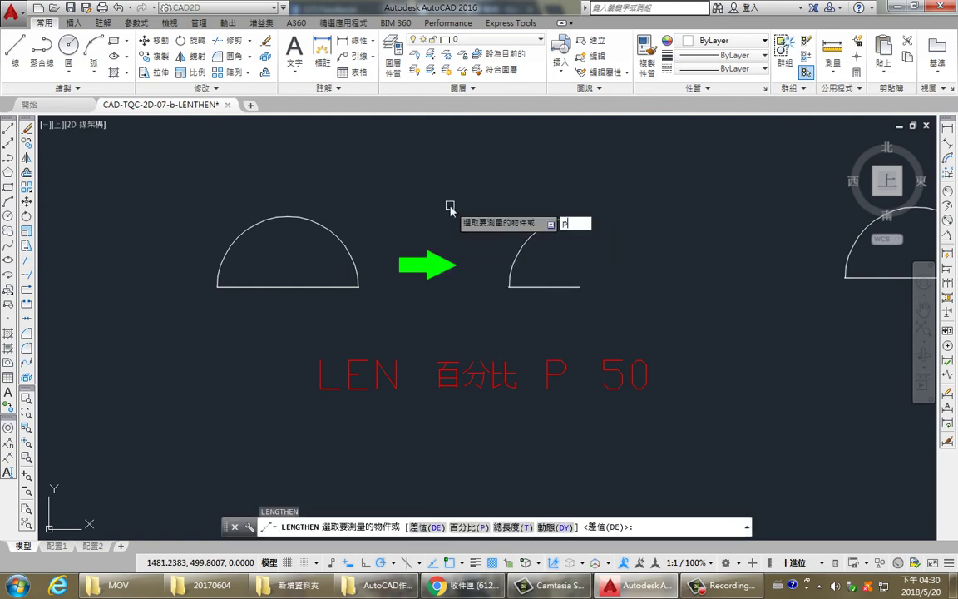
pyautogui.press('Return')
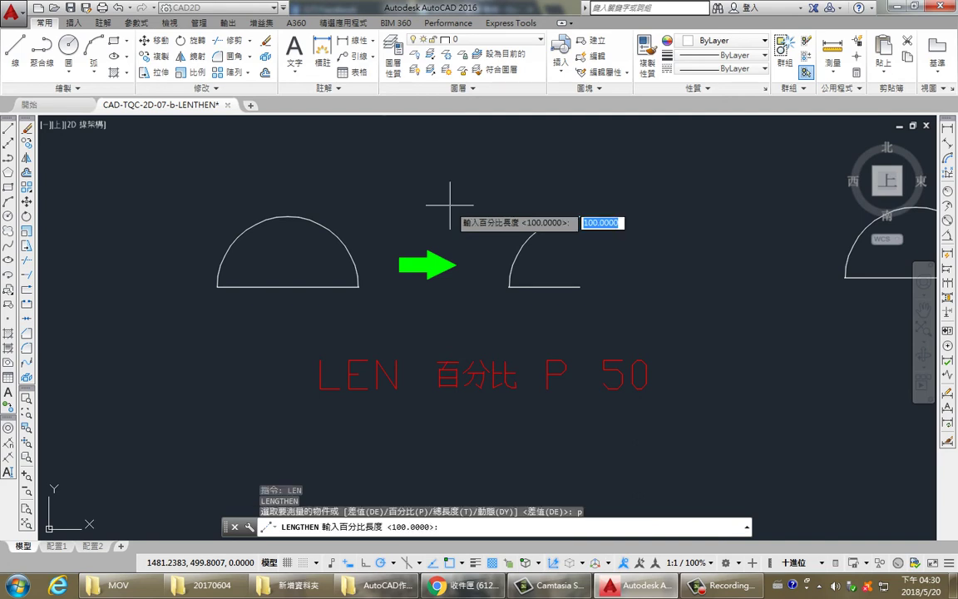
pyautogui.write('80')
pyautogui.press('Return')
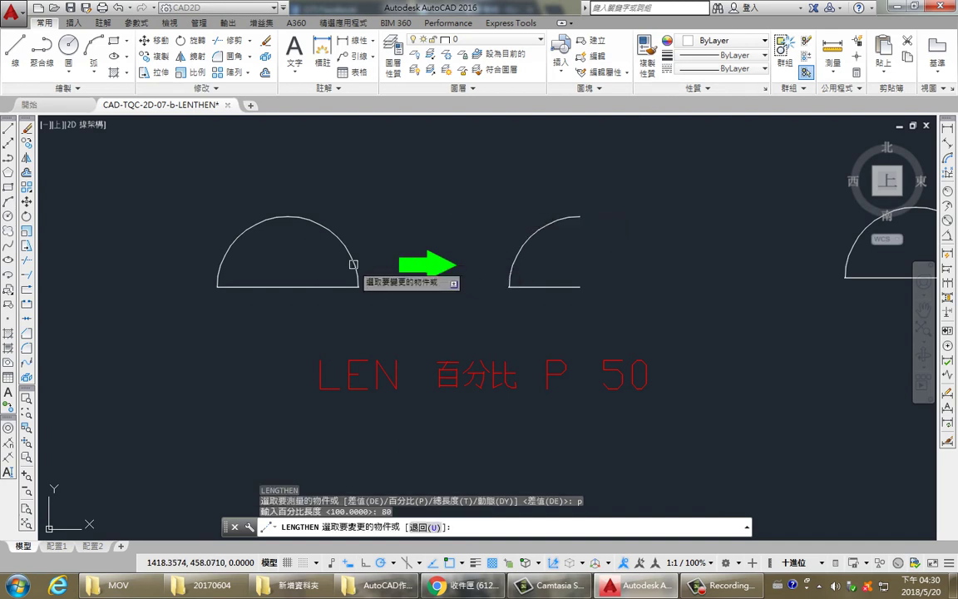
pyautogui.click(353, 265)
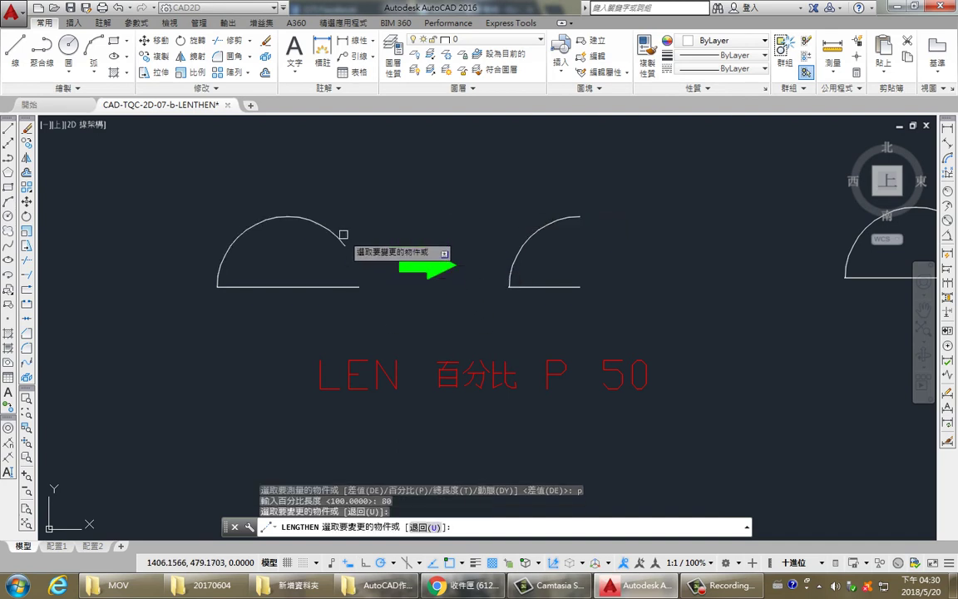
pyautogui.click(341, 286)
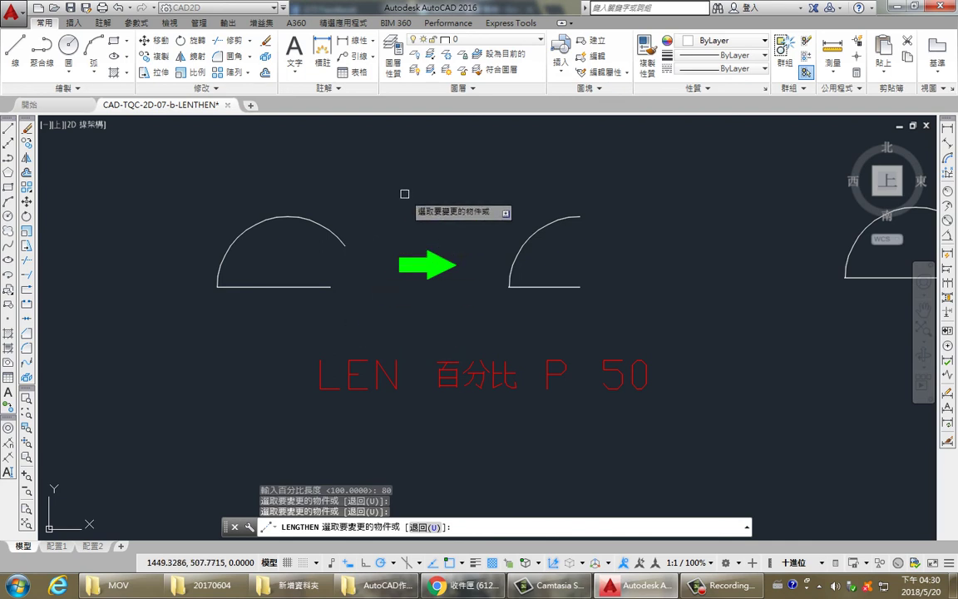
pyautogui.press('Return')
# Pan and zoom to the DY dynamic example.
pyautogui.scroll(-1, 406, 274)
pyautogui.moveTo(699, 300)
pyautogui.mouseDown(button='middle')
pyautogui.moveTo(550, 300)
pyautogui.moveTo(338, 272)
pyautogui.mouseUp(button='middle')
pyautogui.scroll(2, 337, 272)
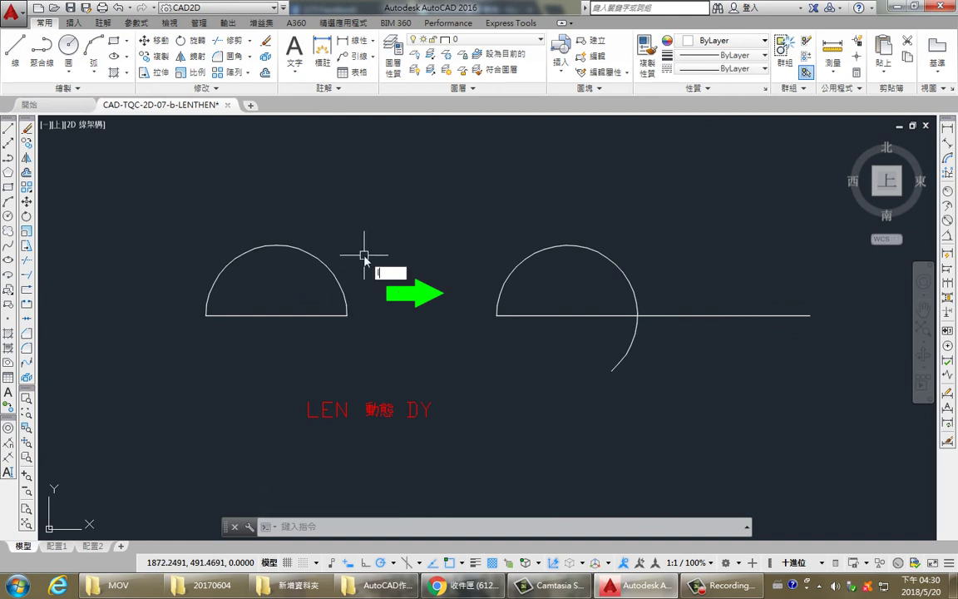
# Start LENGTHEN, then cancel the false start at the delta prompt.
pyautogui.write('len')
pyautogui.press('Return')
pyautogui.write('de')
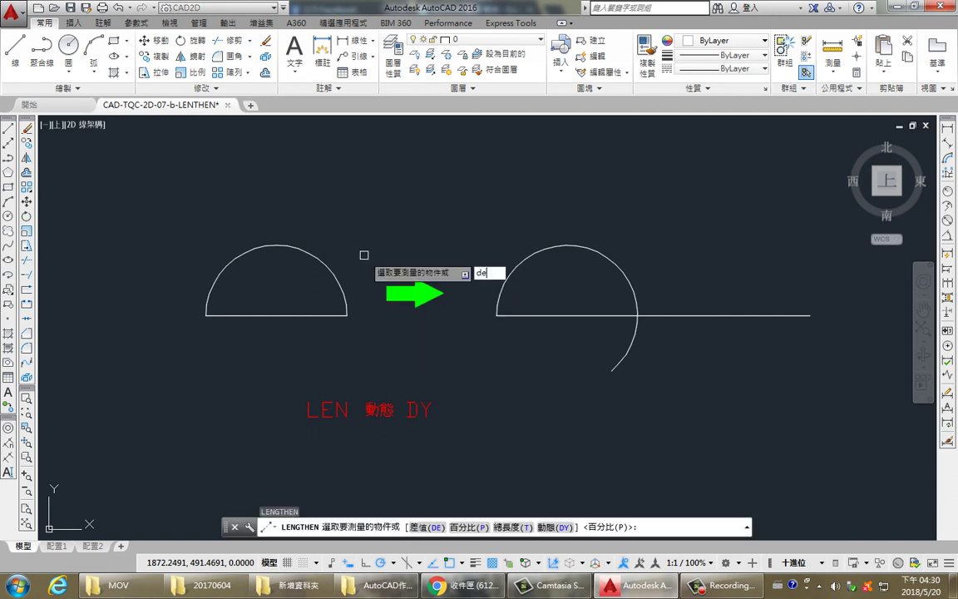
pyautogui.press('Return')
pyautogui.press('Escape')
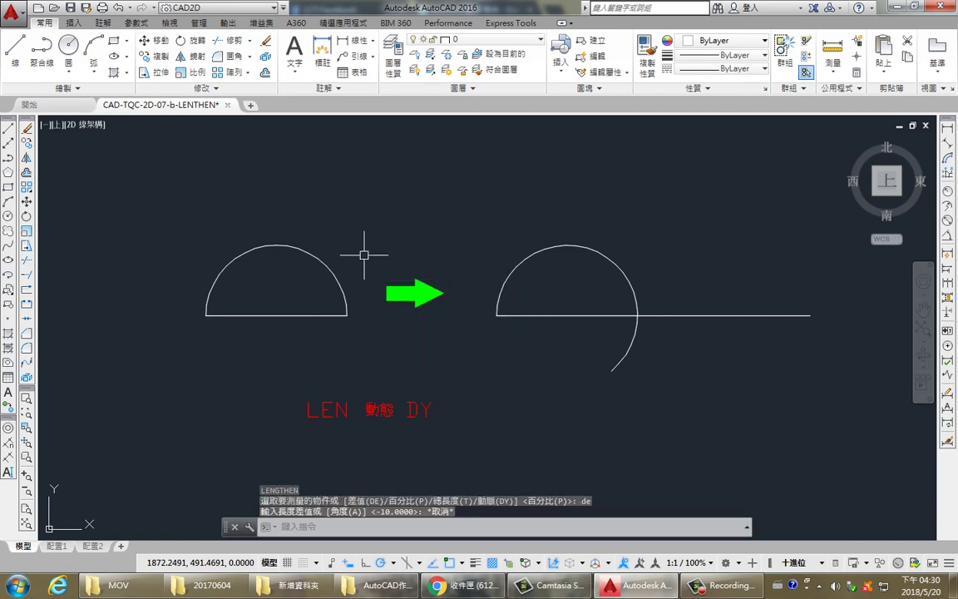
# Rerun LEN with the DY option and drag the left arc to a shorter endpoint.
pyautogui.write('len')
pyautogui.press('Return')
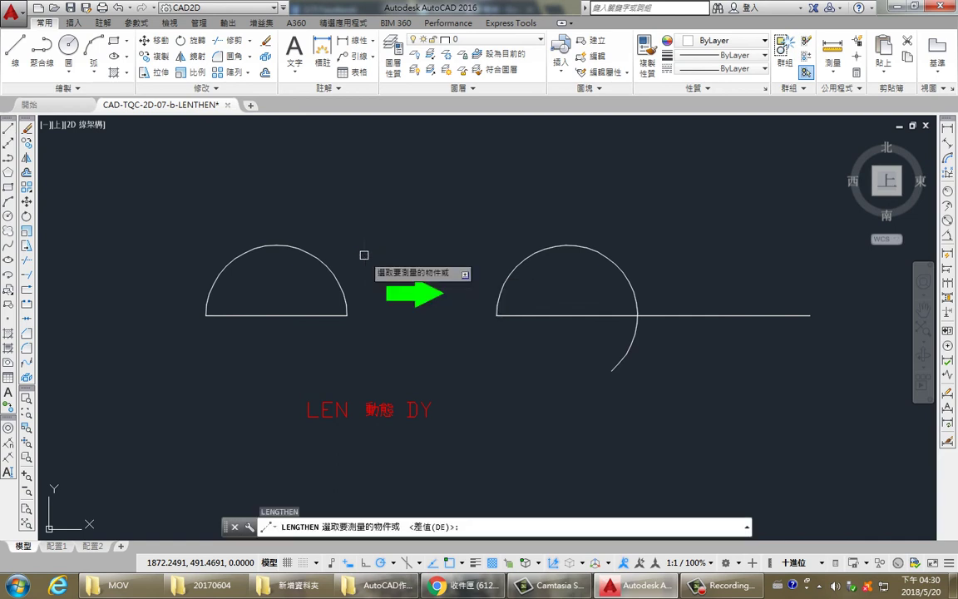
pyautogui.write('dy')
pyautogui.press('Return')
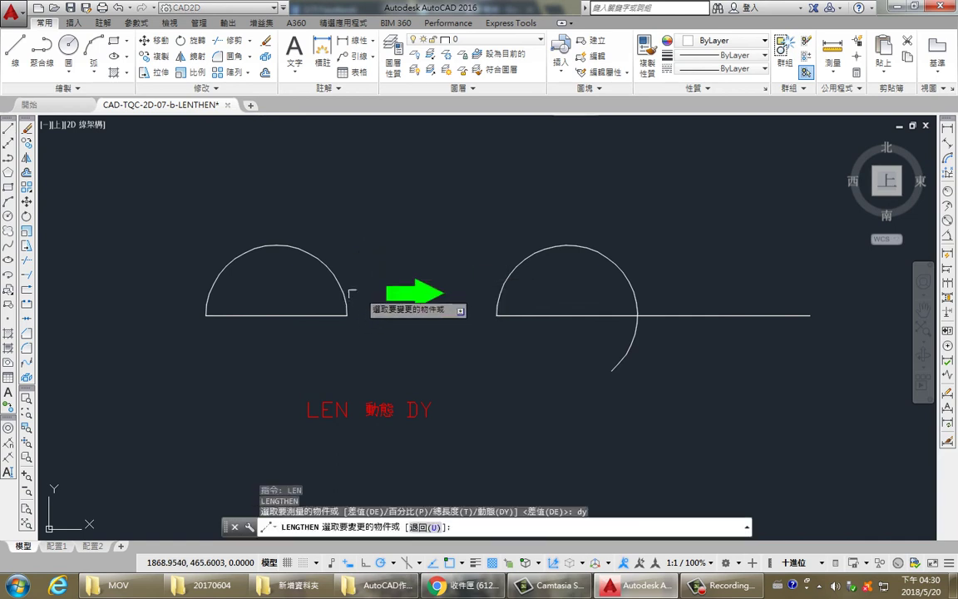
pyautogui.click(345, 301)
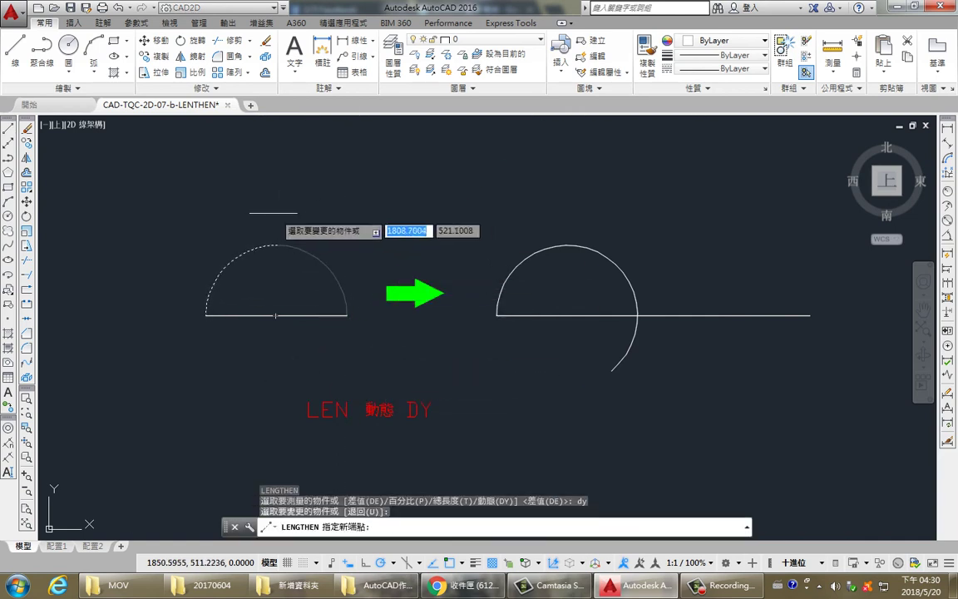
pyautogui.click(316, 224)
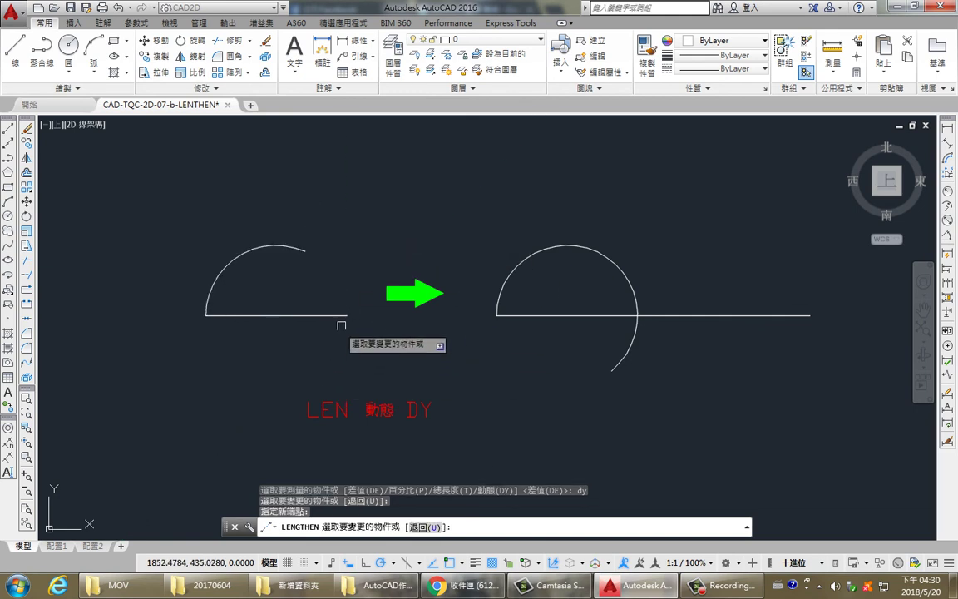
# Drag the base line to a new endpoint, end LEN, and select the line to check it.
pyautogui.click(342, 315)
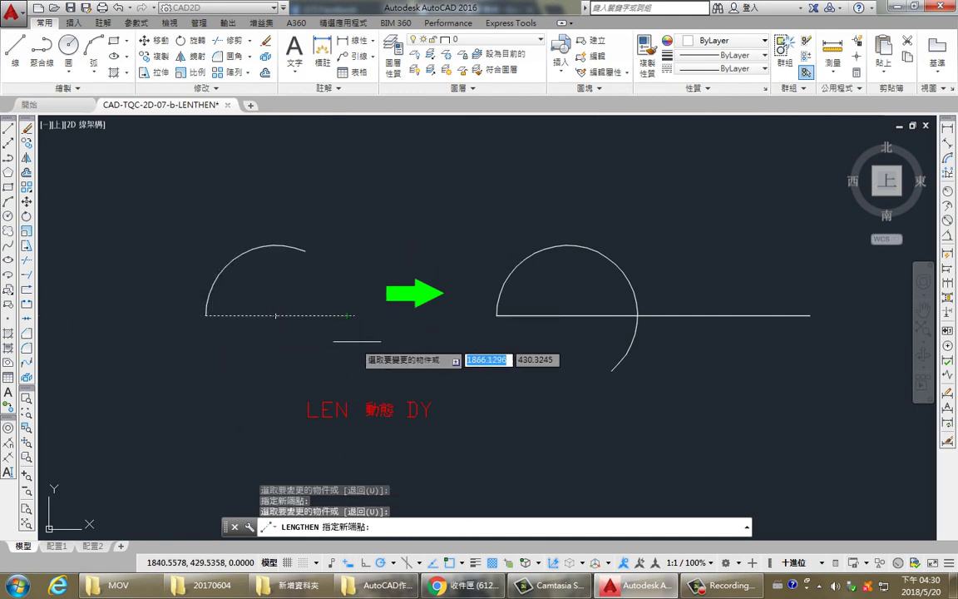
pyautogui.click(296, 316)
pyautogui.press('Escape')
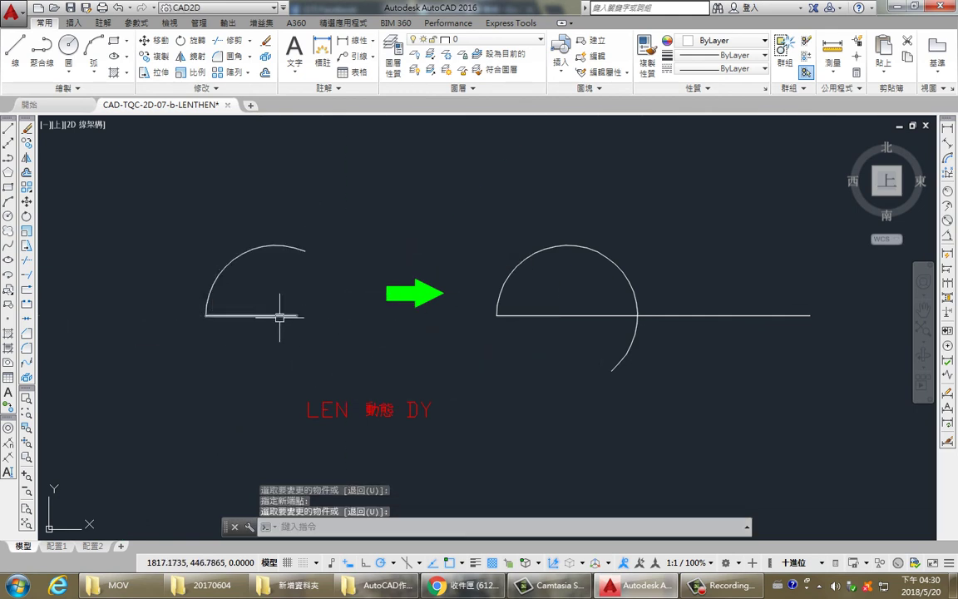
pyautogui.click(278, 316)
pyautogui.click(295, 315)
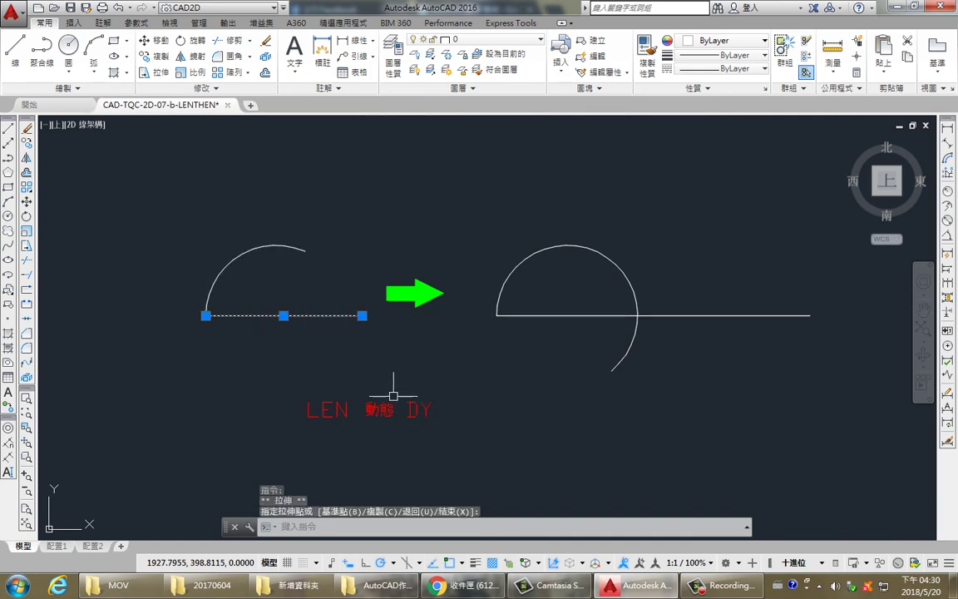
# Clear the base line's grips, then zoom and pan to show all LEN examples, T 120 through DY.
pyautogui.scroll(-2, 372, 321)
pyautogui.scroll(-4, 658, 329)
pyautogui.press('Escape')
pyautogui.scroll(-2, 412, 342)
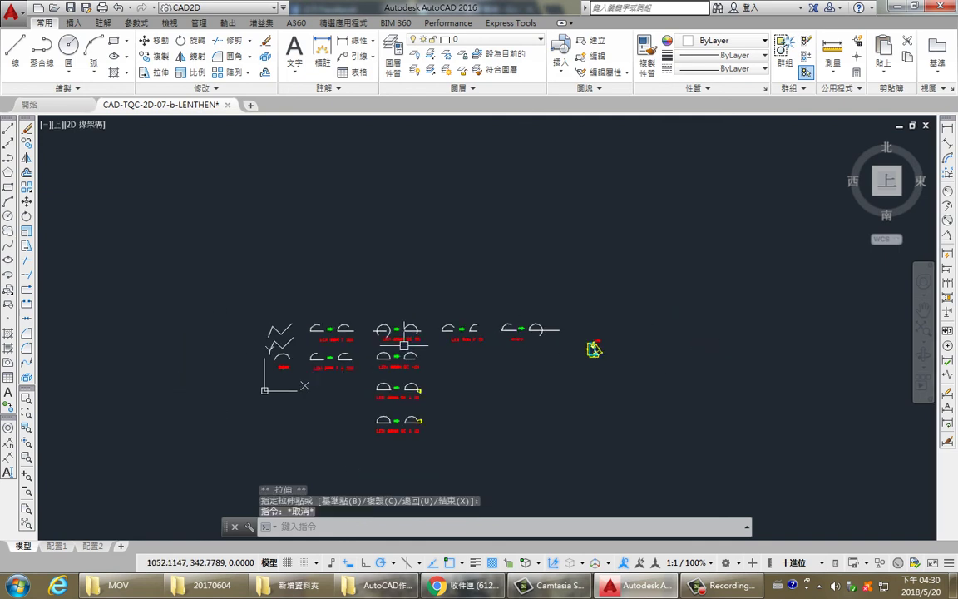
pyautogui.scroll(4, 287, 344)
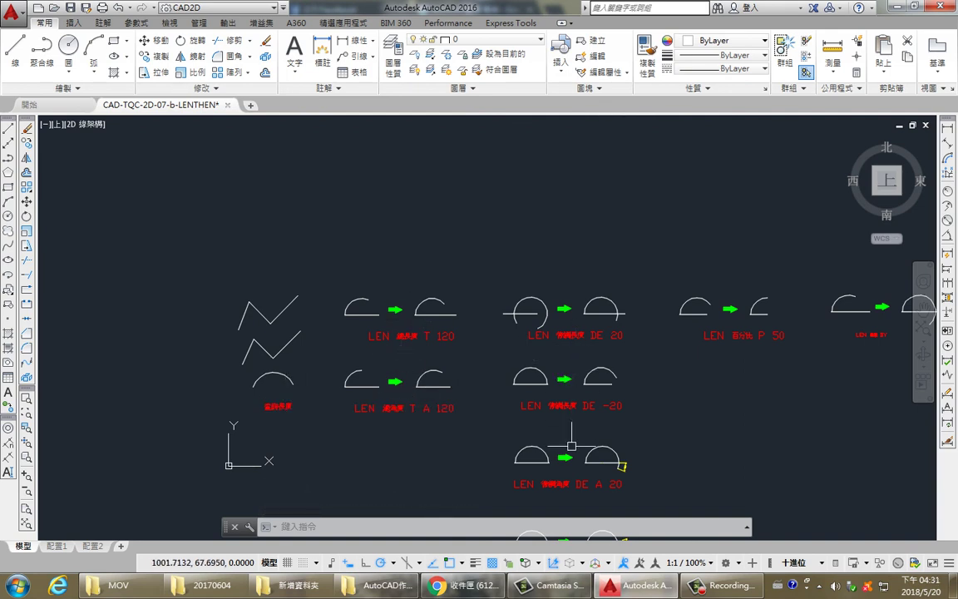
pyautogui.moveTo(572, 444); pyautogui.dragTo(377, 454, button='middle')
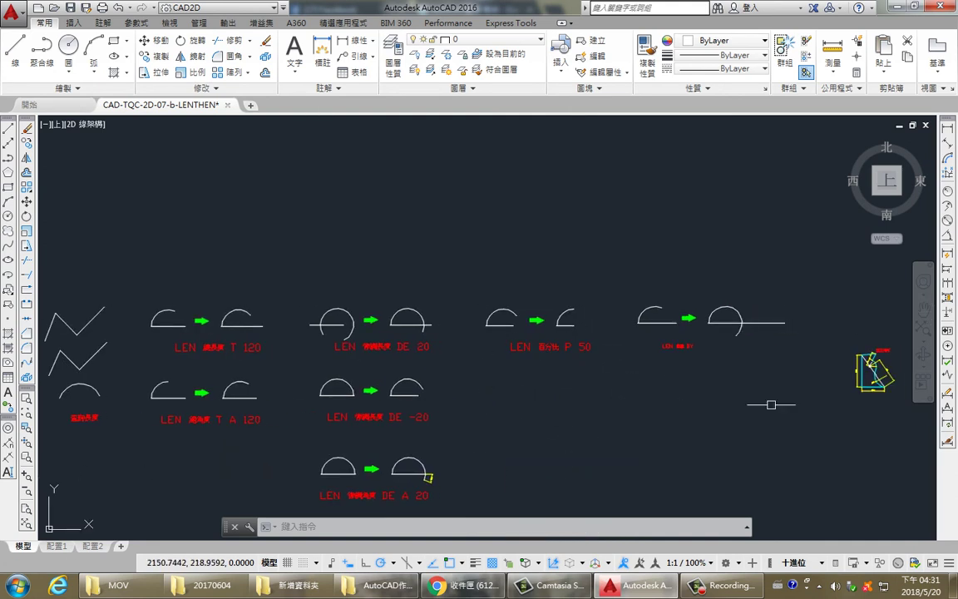